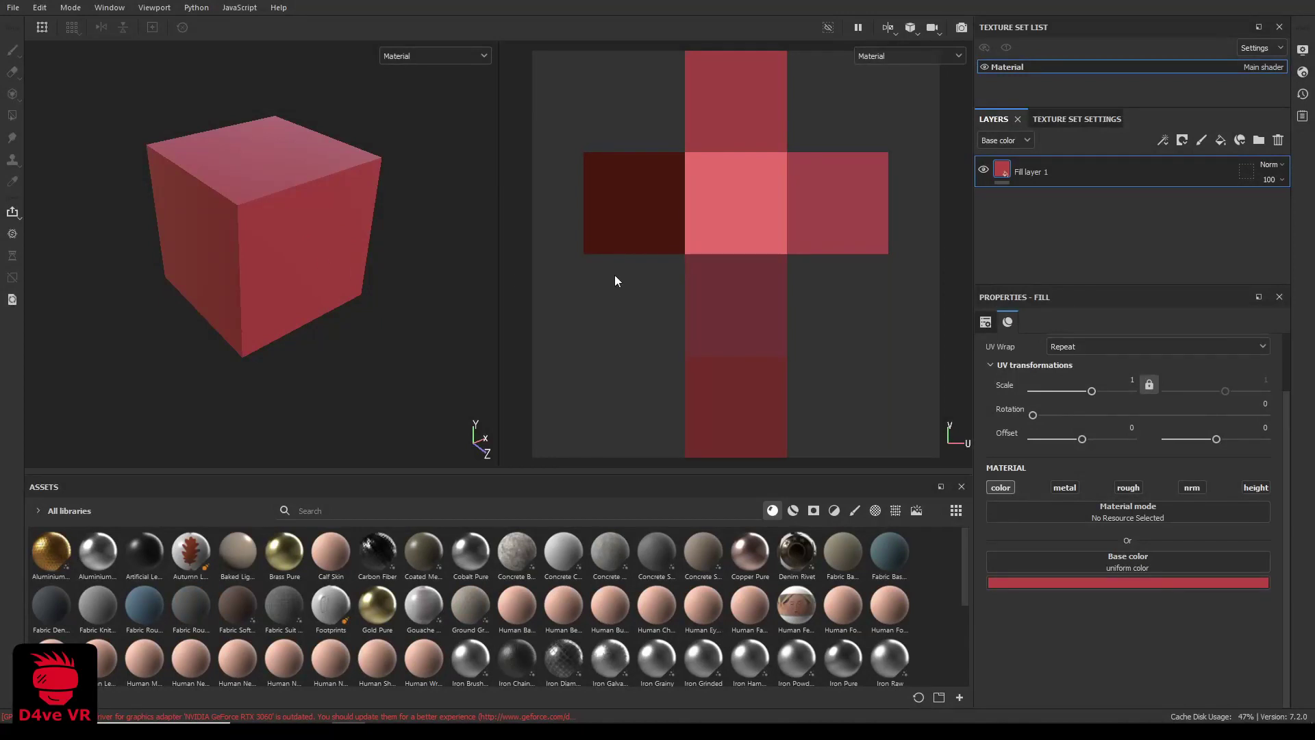
Add a paint layer above the fill layer and leave only the normal channel enabled for the brush material
left_click(1202, 140)
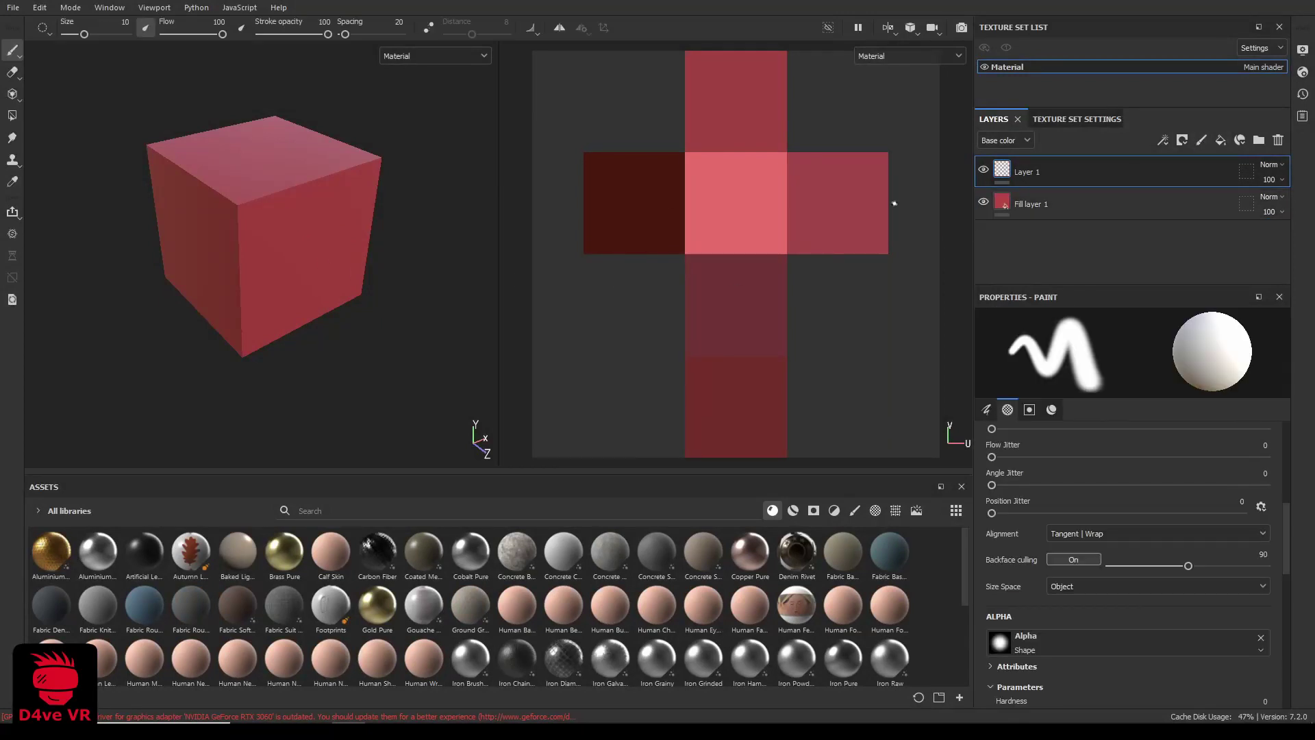
scroll(230, 218, "up", 2)
middle_click_drag(236, 220, 248, 221)
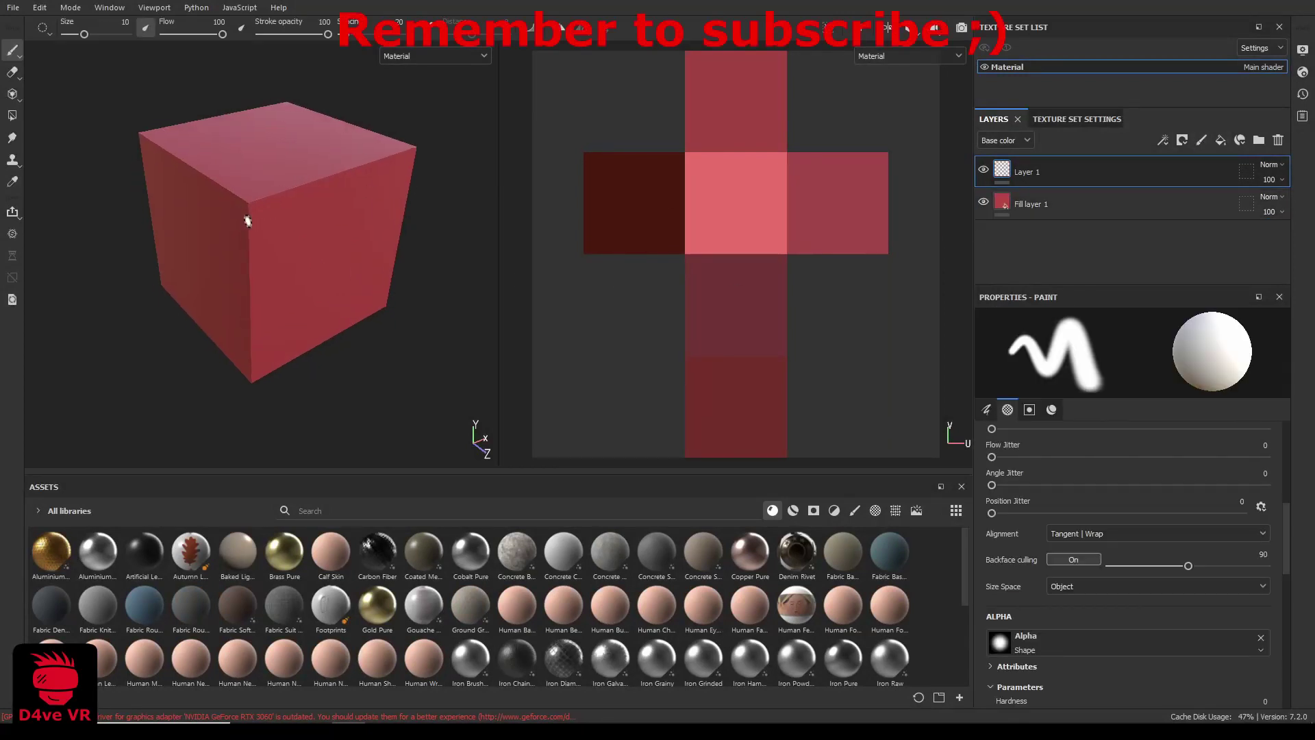
scroll(1108, 565, "down", 6)
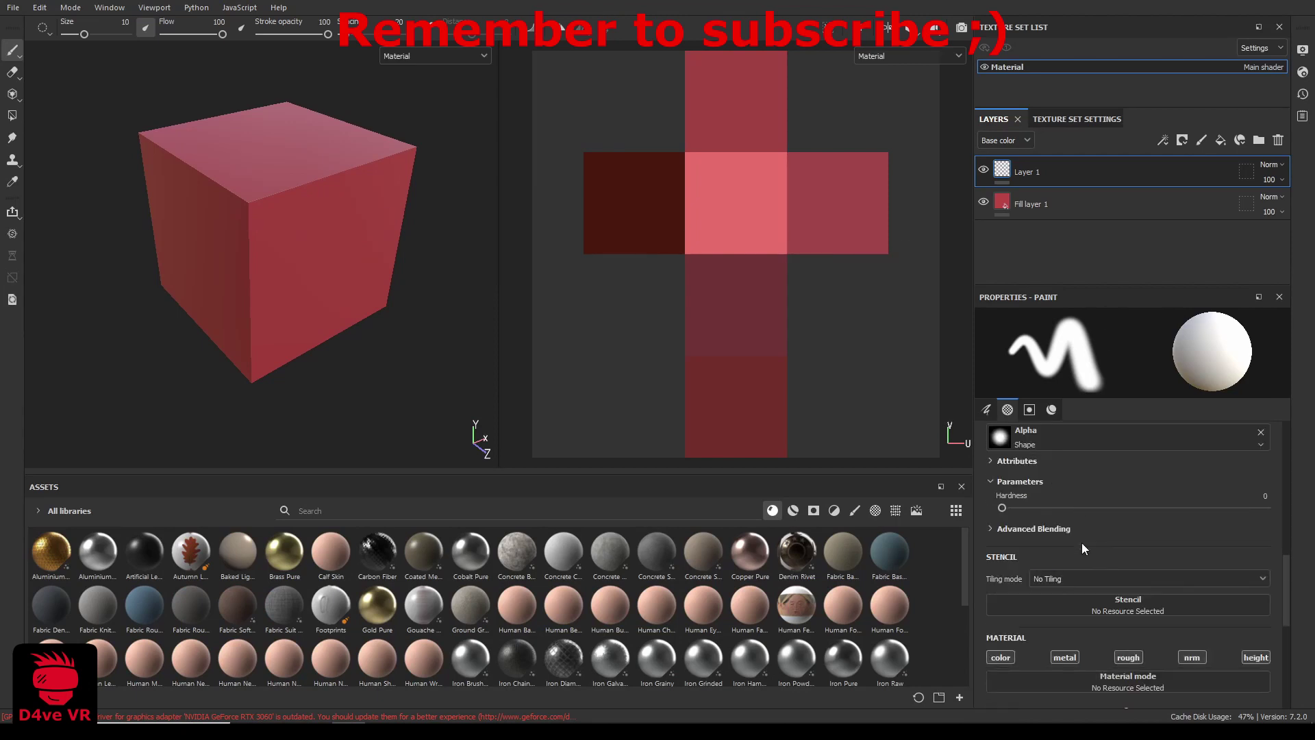
left_click(1063, 577)
left_click(1128, 577)
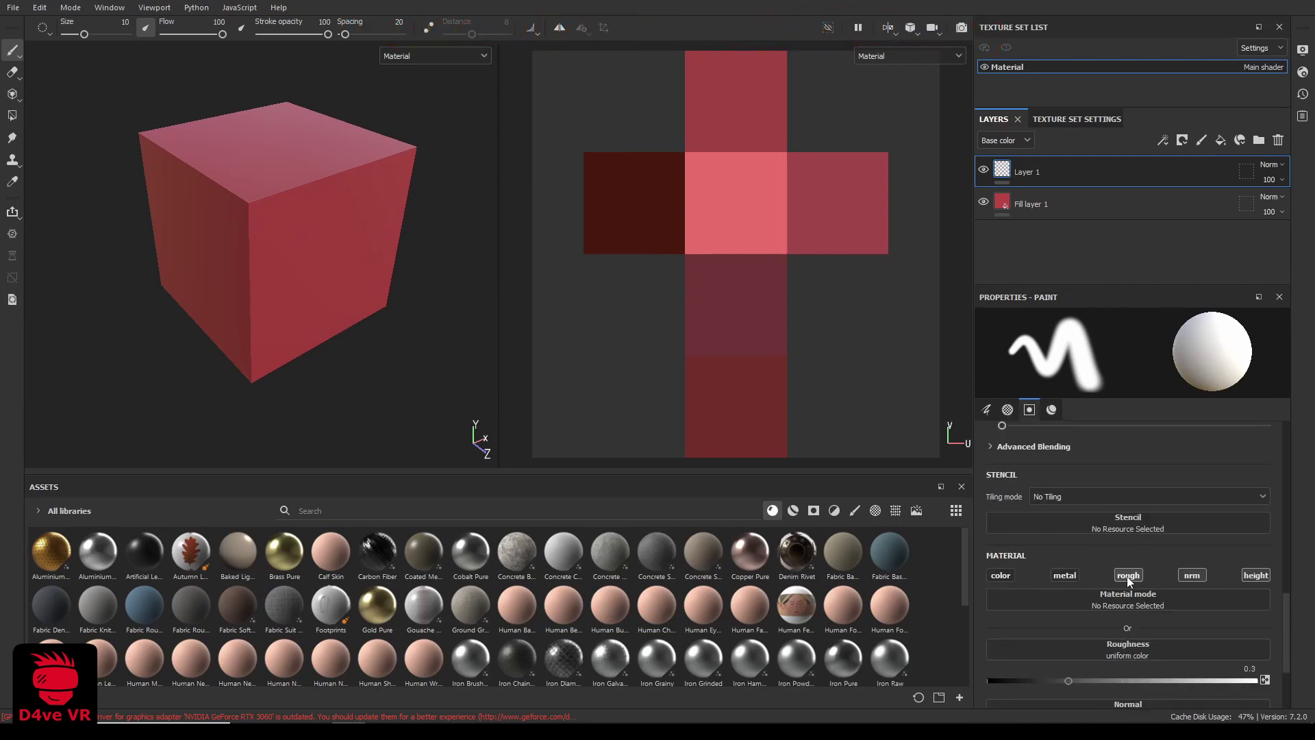
left_click(1192, 576)
scroll(1121, 561, "down", 3)
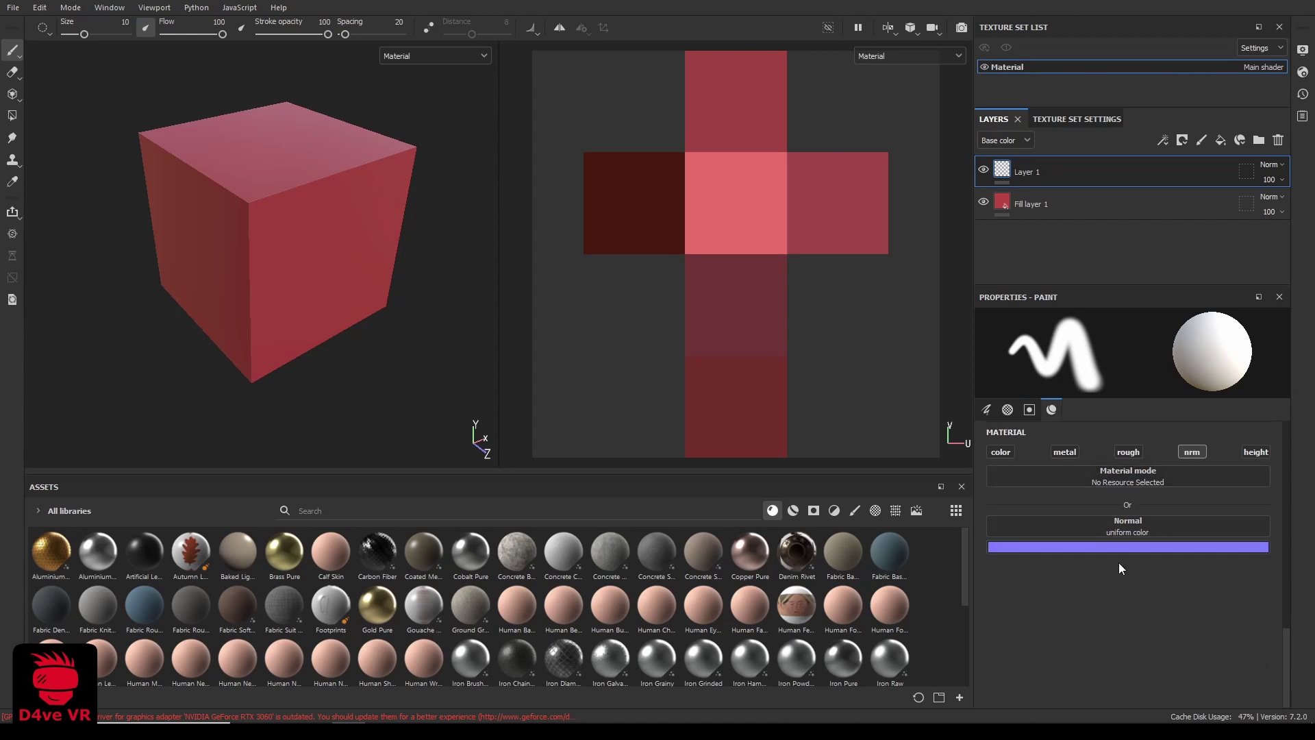
Choose the Basic Hard brush for painting on the new layer
scroll(698, 561, "down", 3)
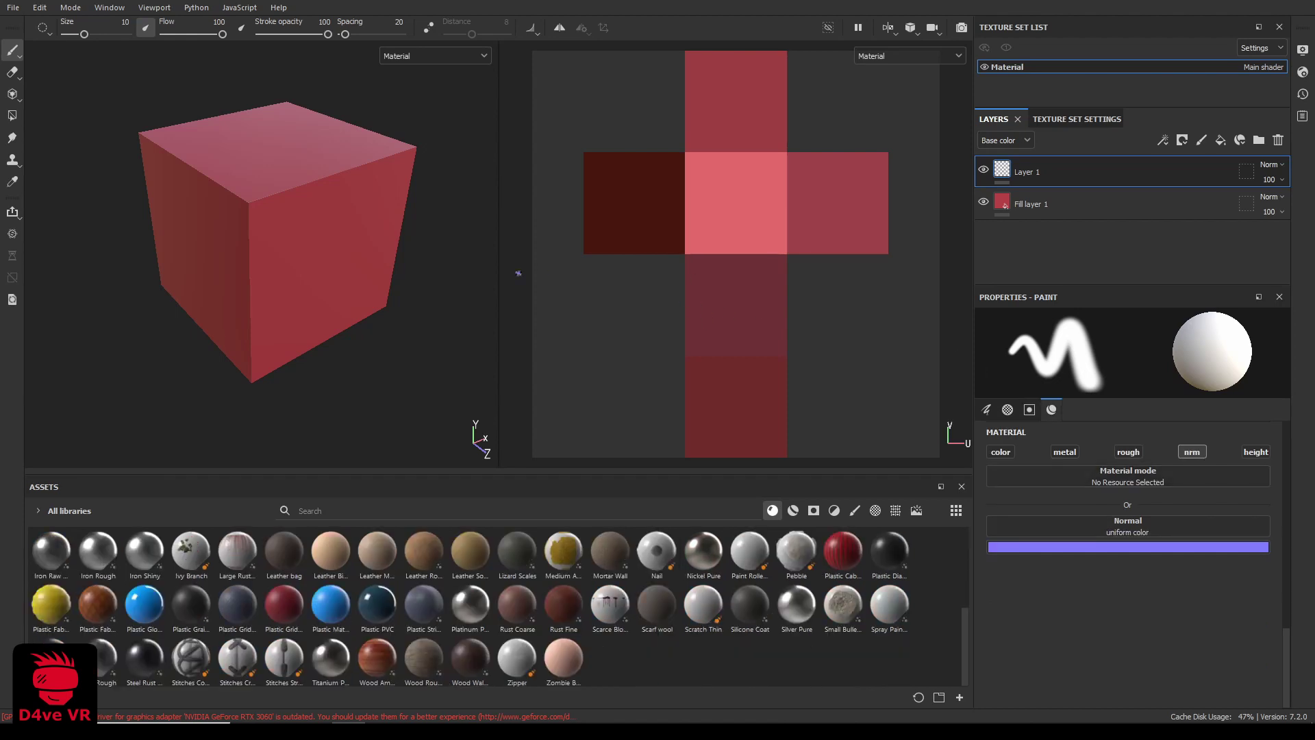
left_click(855, 513)
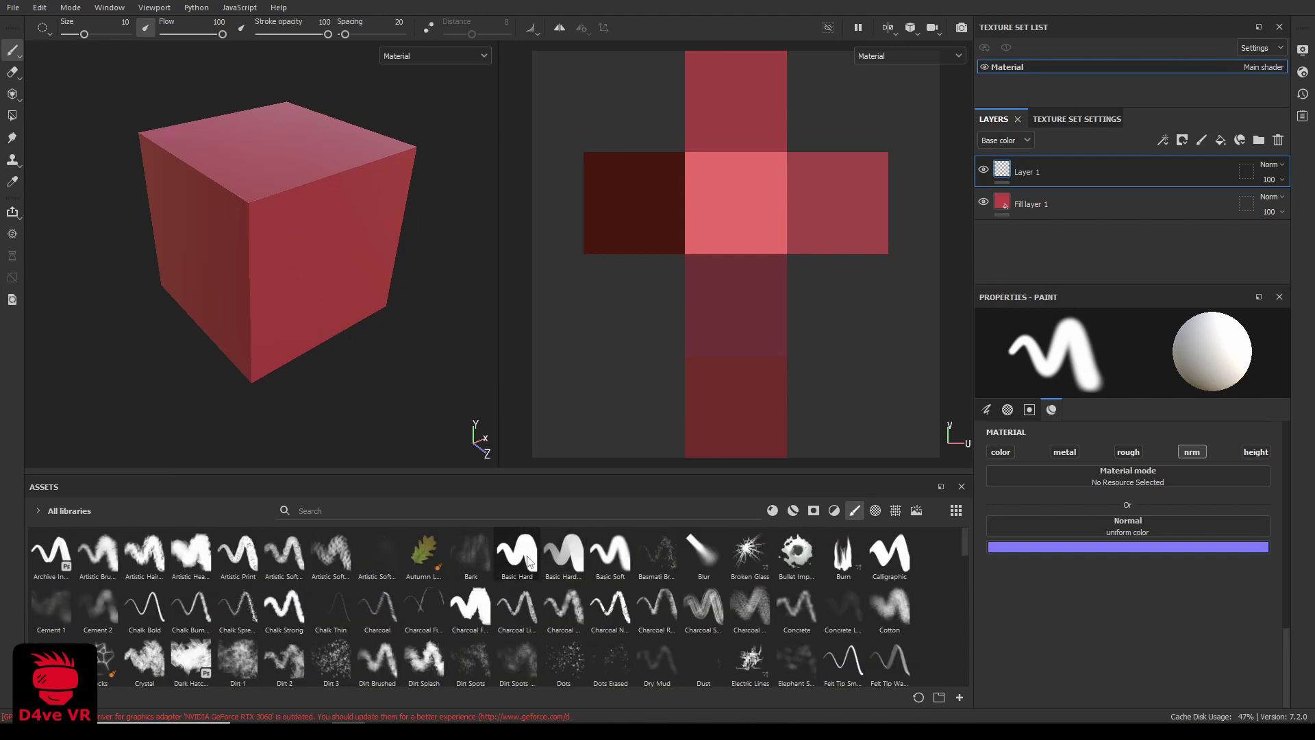
left_click(531, 561)
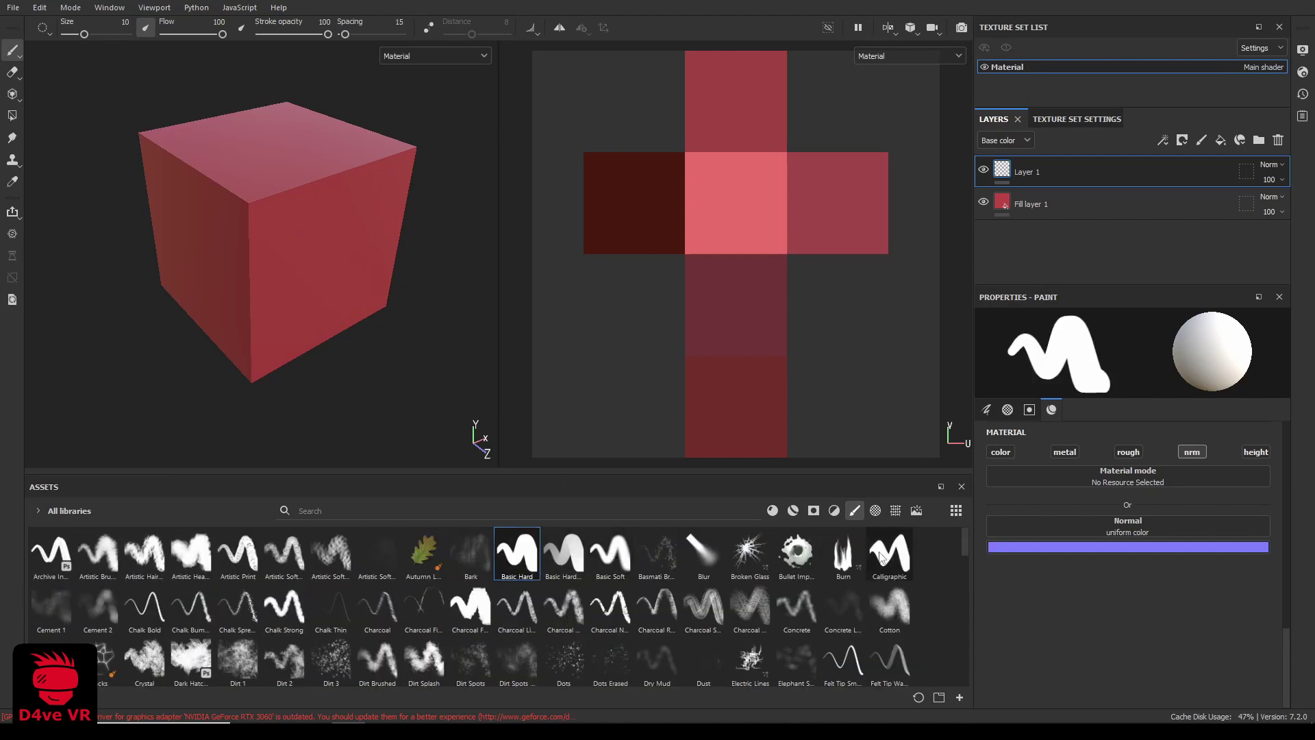
Assign the Bevel Hexagon High texture to the brush's normal channel
left_click(896, 511)
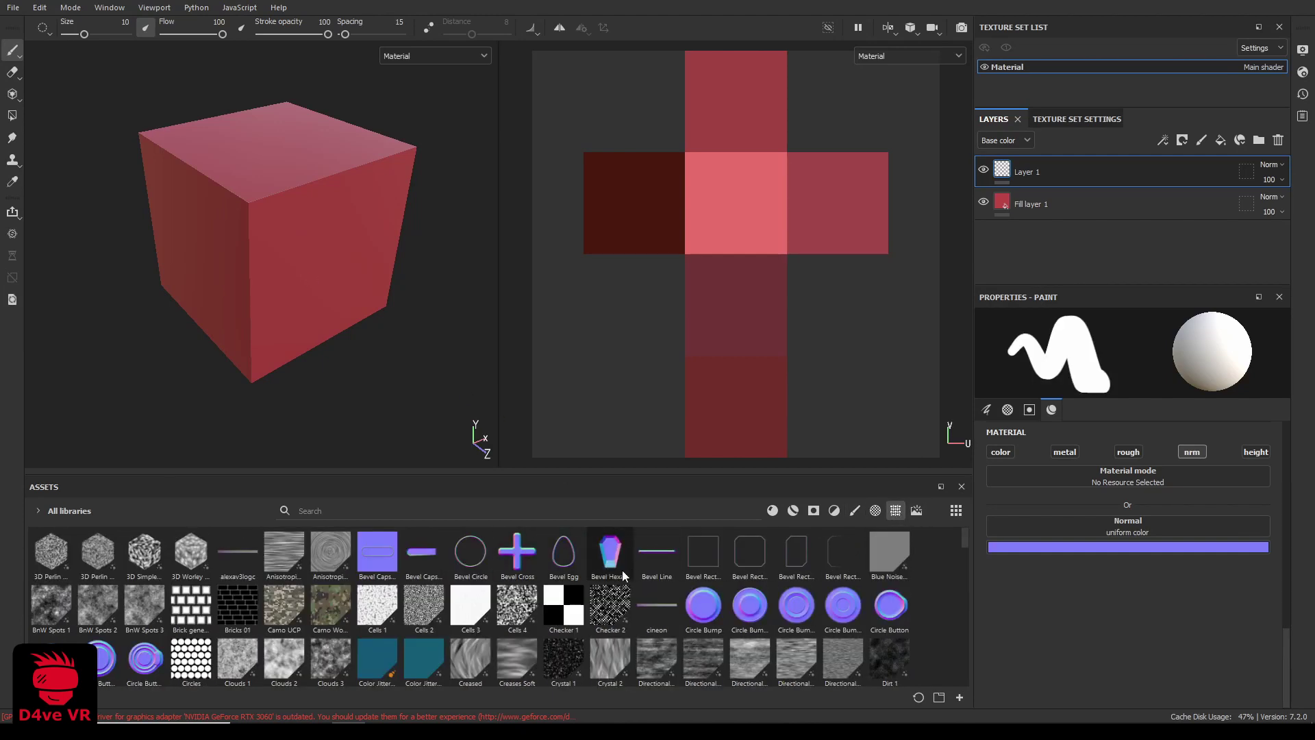
left_click_drag(371, 335, 272, 241, "alt")
middle_click_drag(272, 242, 277, 287, "alt")
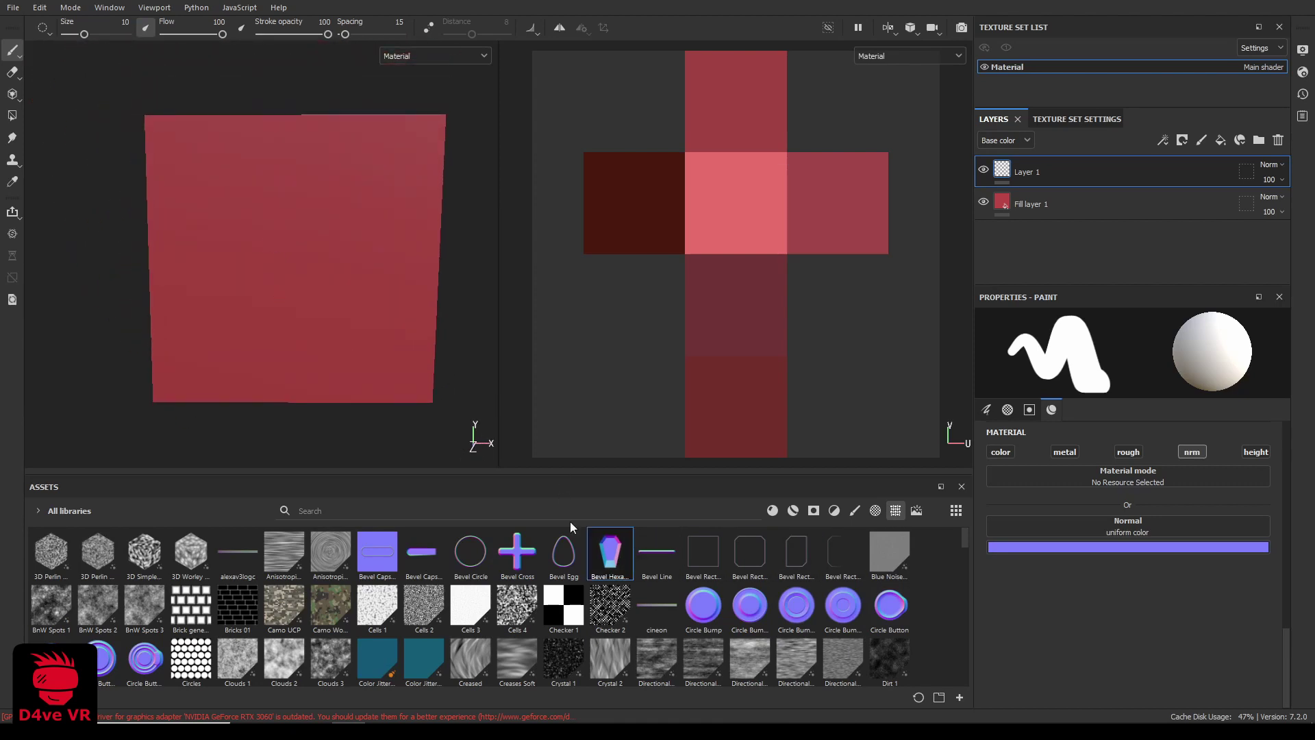
left_click_drag(612, 561, 1066, 531)
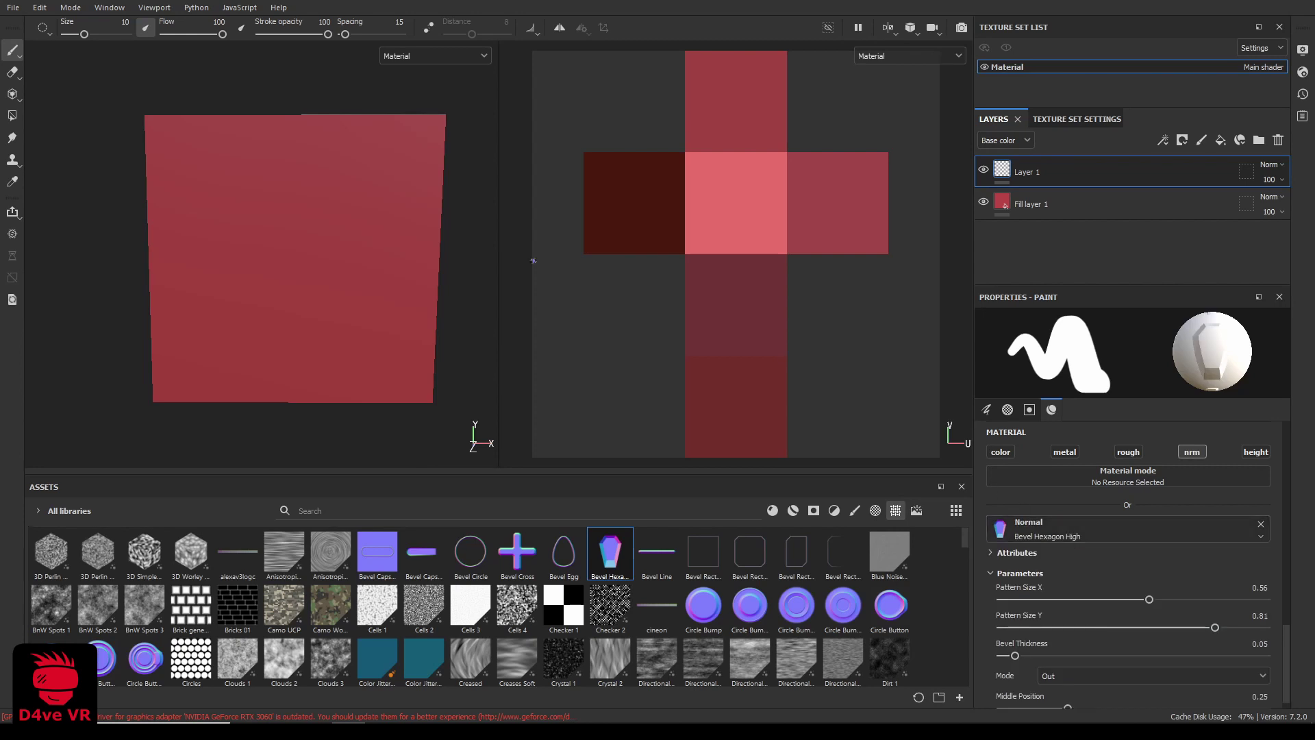
Enlarge the brush to size 100, rotate it, and stamp two bevelled hexagons diagonally across one cube face
right_click_drag(249, 240, 278, 223, "ctrl")
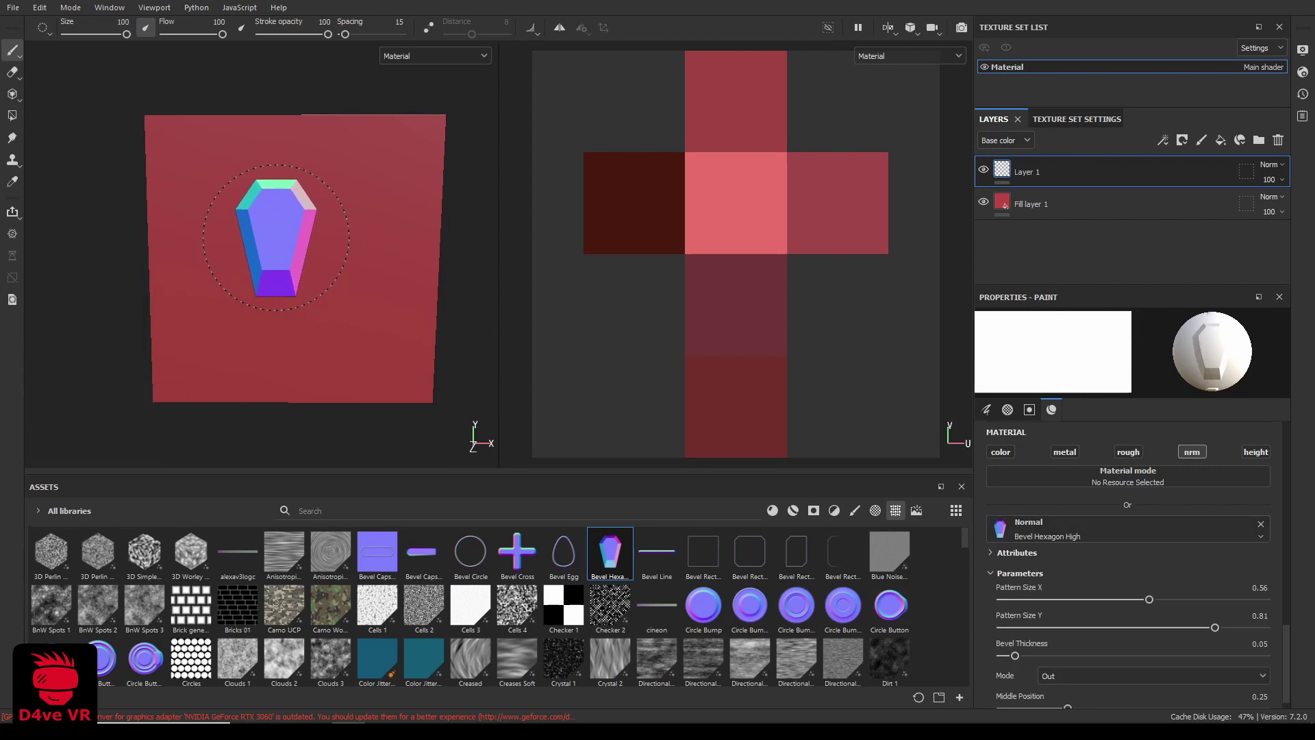
key("ctrl")
left_click_drag(272, 243, 323, 243, "ctrl")
left_click(243, 212)
left_click(340, 306)
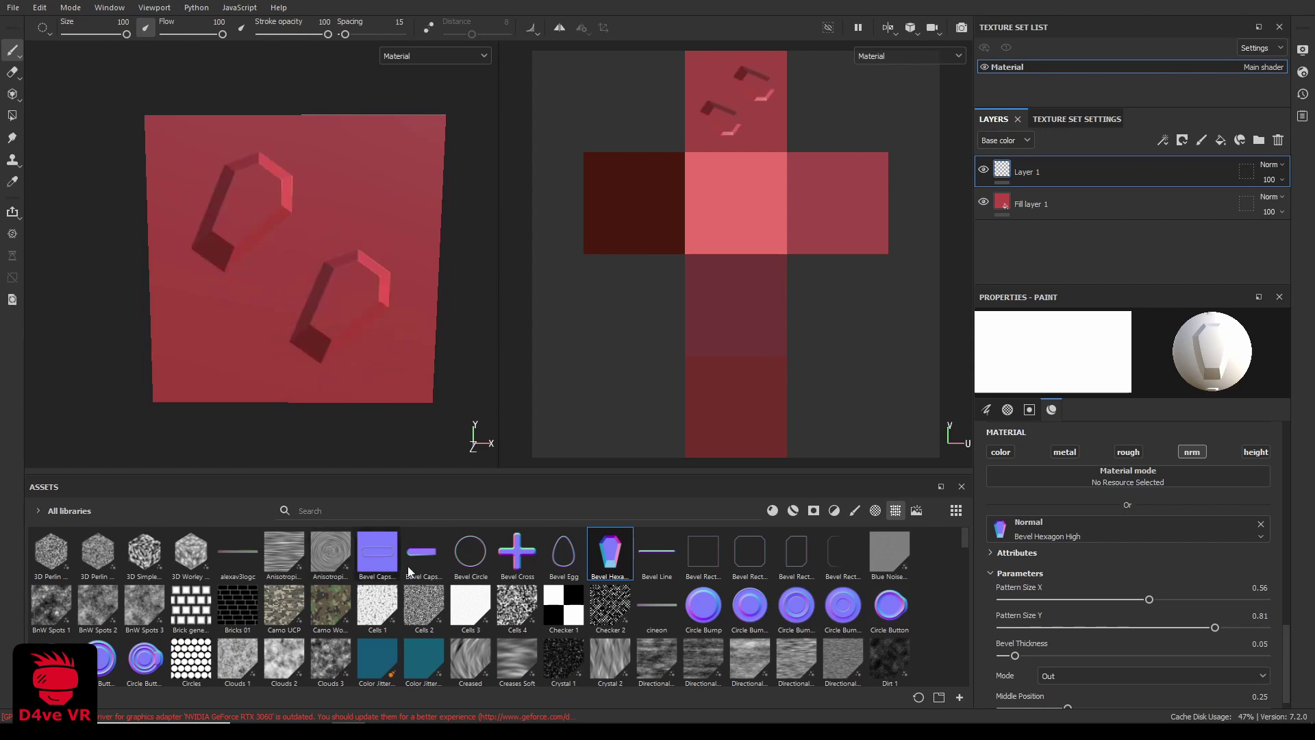
Set the brush's normal texture to vent_10 and stamp it on the blank cube faces
scroll(662, 589, "down", 10)
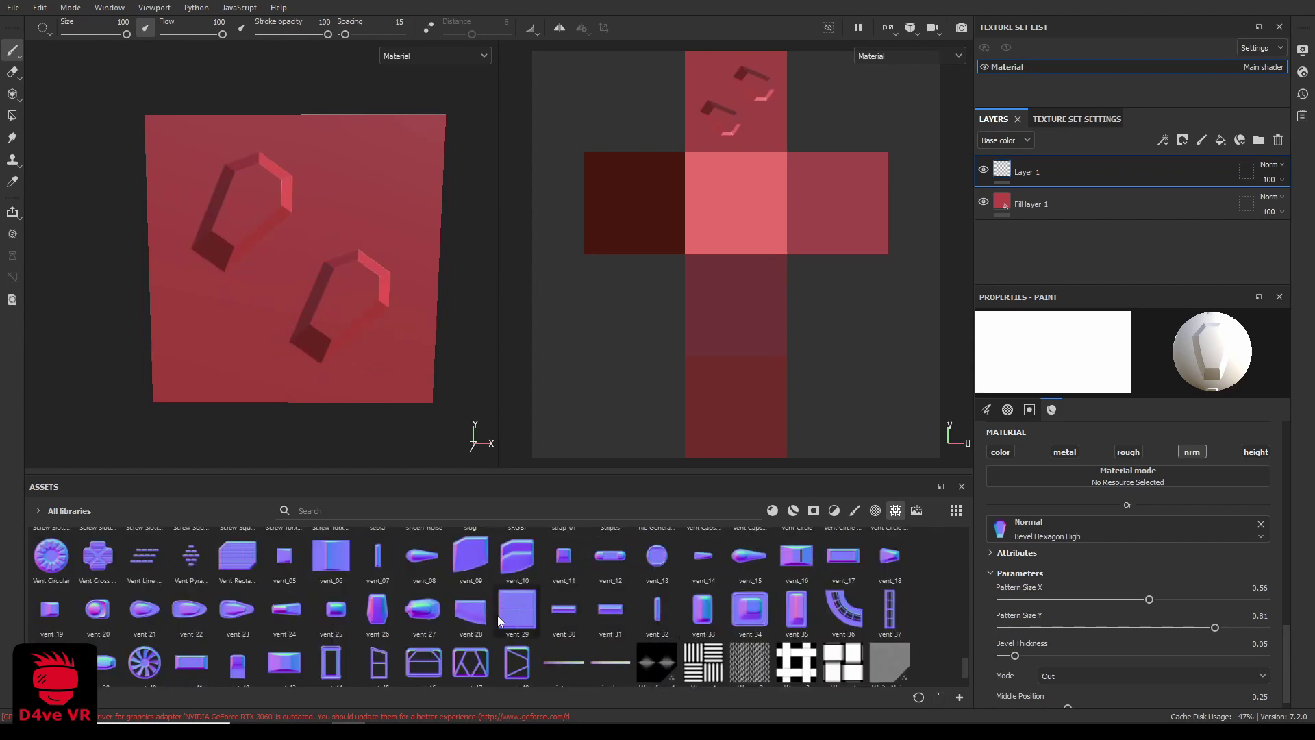
left_click_drag(515, 568, 1096, 531)
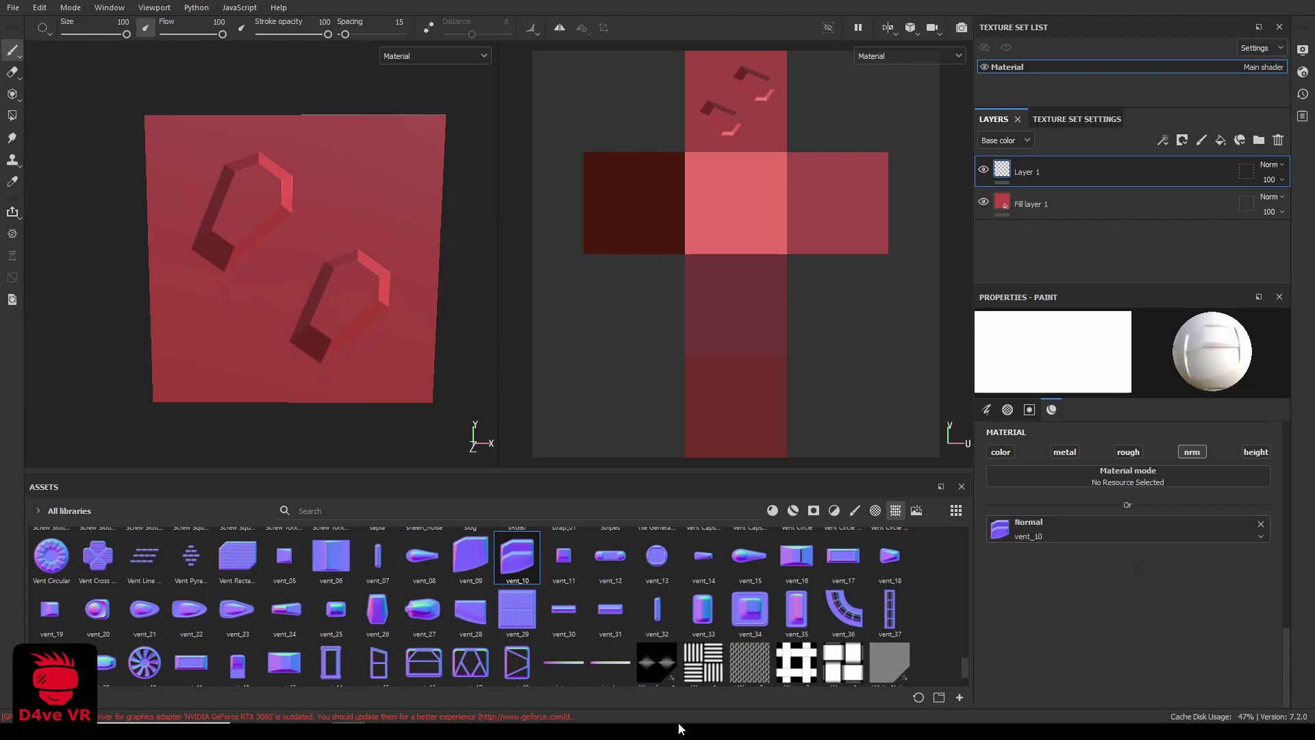
scroll(304, 307, "down", 2)
mouse_move(304, 308)
left_mouse_down("alt")
mouse_move(352, 285)
mouse_move(411, 302)
mouse_move(293, 285)
mouse_move(284, 265)
mouse_move(135, 294)
mouse_move(162, 322)
mouse_move(336, 279)
mouse_move(339, 294)
mouse_move(236, 322)
mouse_move(259, 329)
mouse_move(300, 297)
mouse_move(323, 302)
left_mouse_up("alt")
left_click(285, 266)
Set the brush's normal texture to Round Hollowed and stamp it once on another blank face
scroll(411, 603, "up", 2)
left_click(284, 554)
left_click(333, 288)
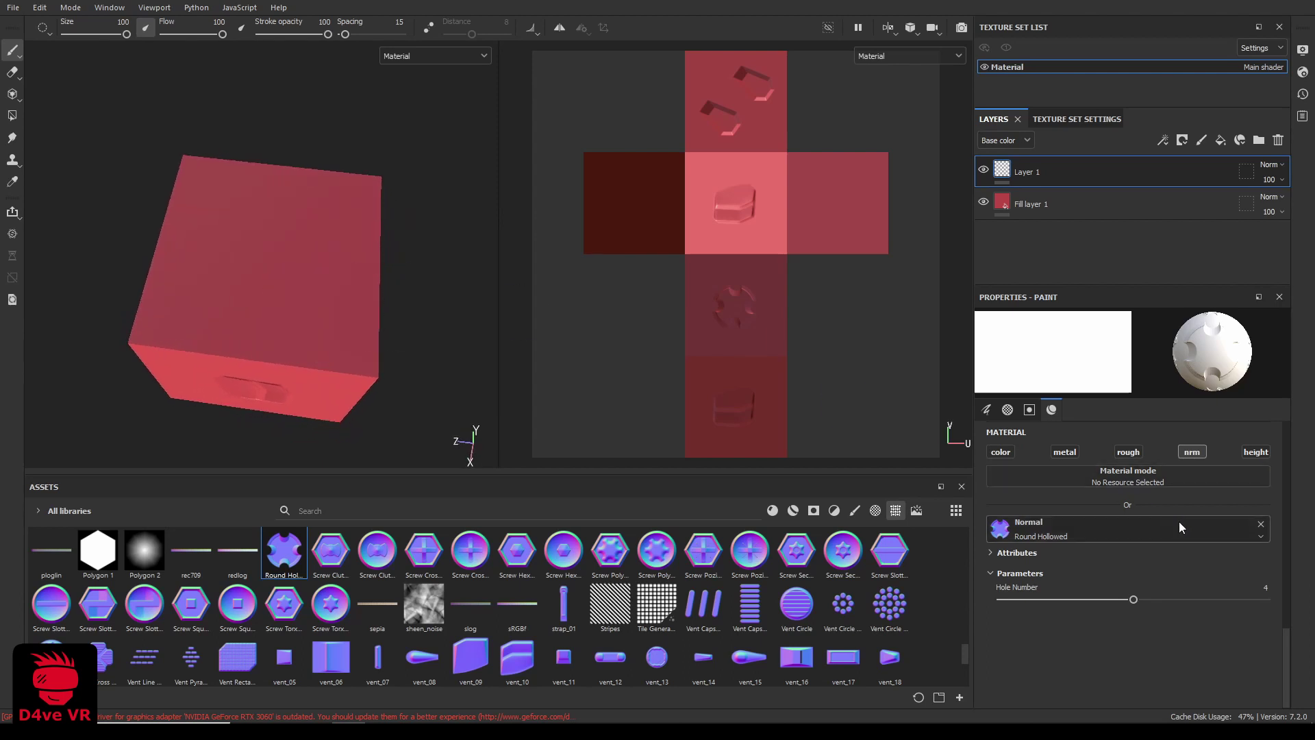
Switch the brush material from the normal channel to the height channel and set the height to -1
left_click(1193, 453)
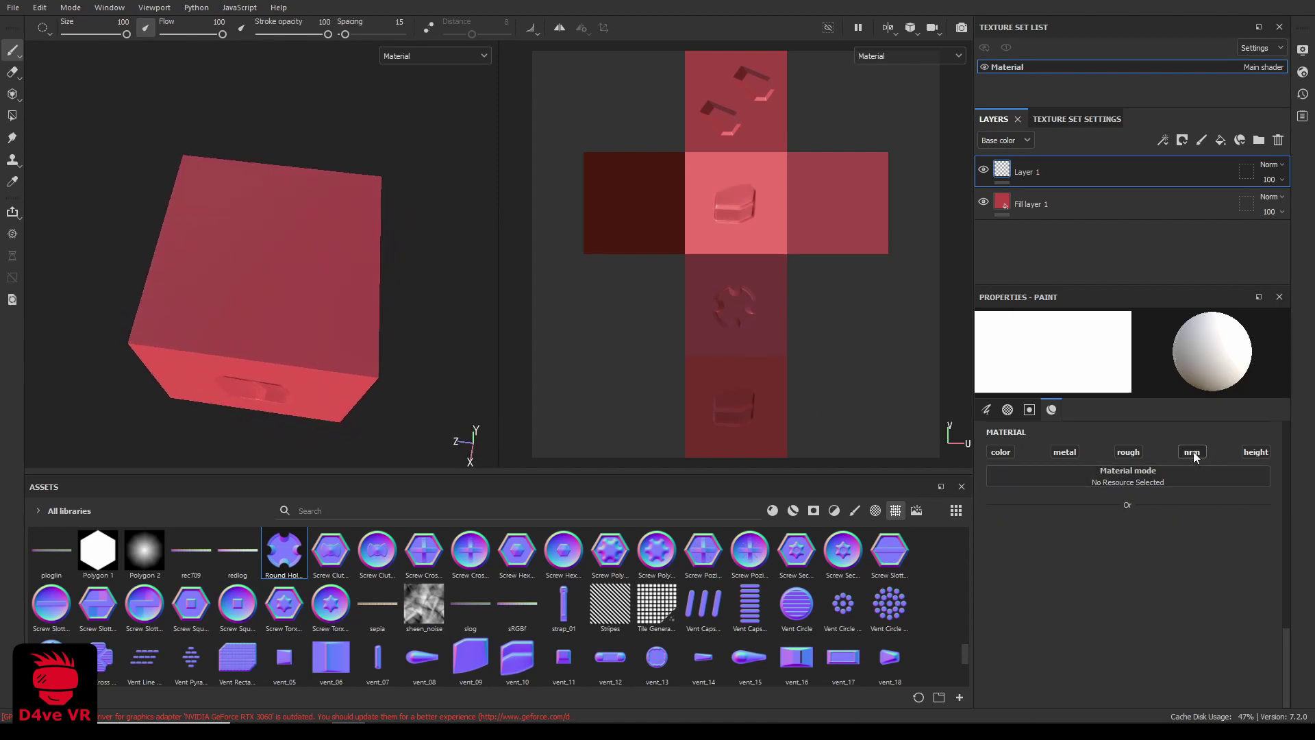
left_click(1255, 454)
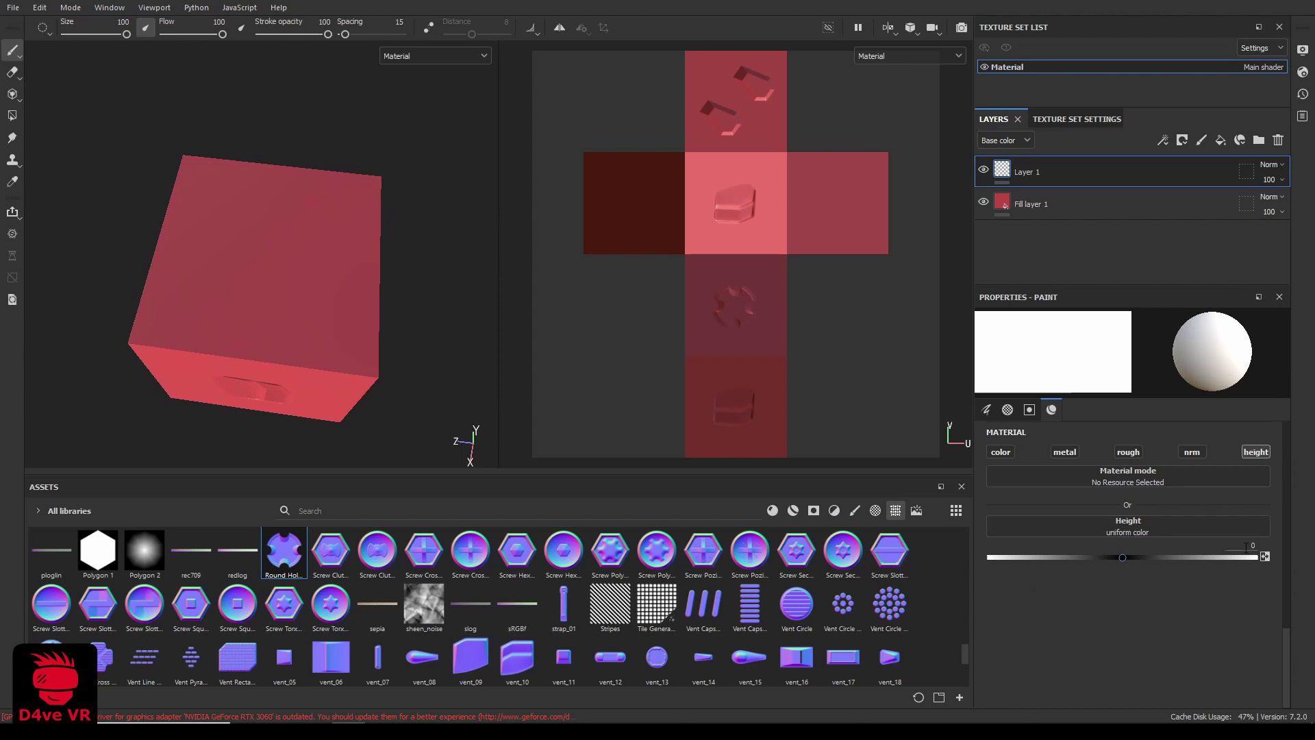
left_click_drag(1129, 562, 973, 560)
Reduce the brush to size 16 and paint a closed ring near the corner of a blank cube face
scroll(228, 176, "up", 2)
mouse_move(228, 177)
left_mouse_down("alt")
mouse_move(215, 199)
mouse_move(228, 223)
left_mouse_up("alt")
right_click_drag(229, 223, 255, 217, "ctrl")
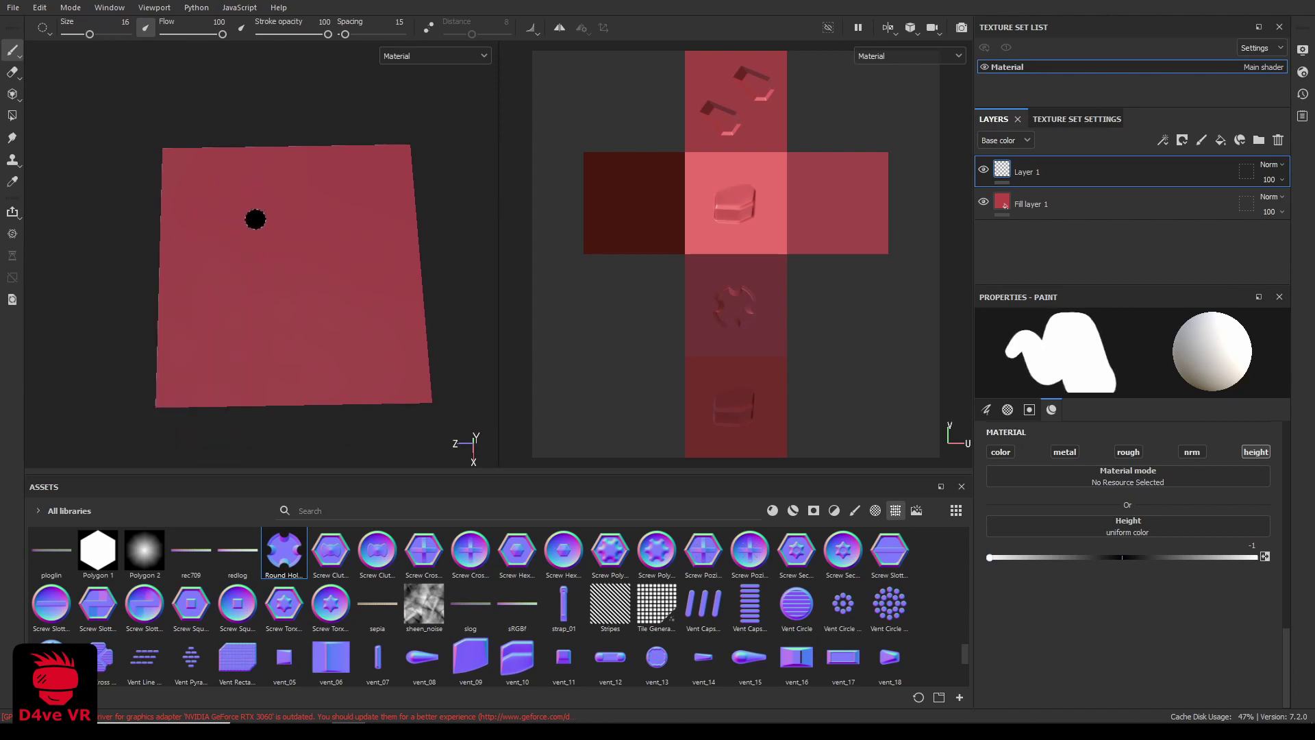
left_click_drag(270, 176, 229, 174)
left_click_drag(189, 226, 221, 266)
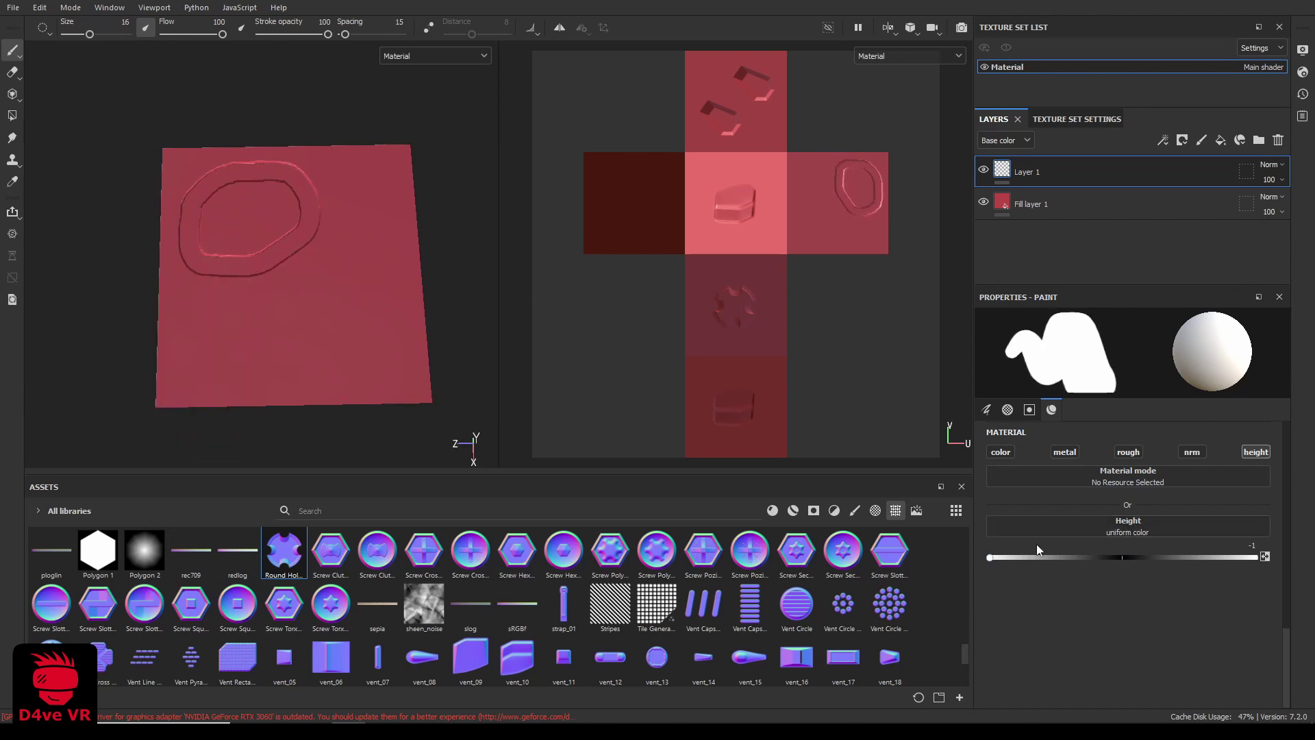
Set the brush height to 1 and paint a raised X beside the ring on the same face
left_click_drag(385, 315, 349, 334, "alt")
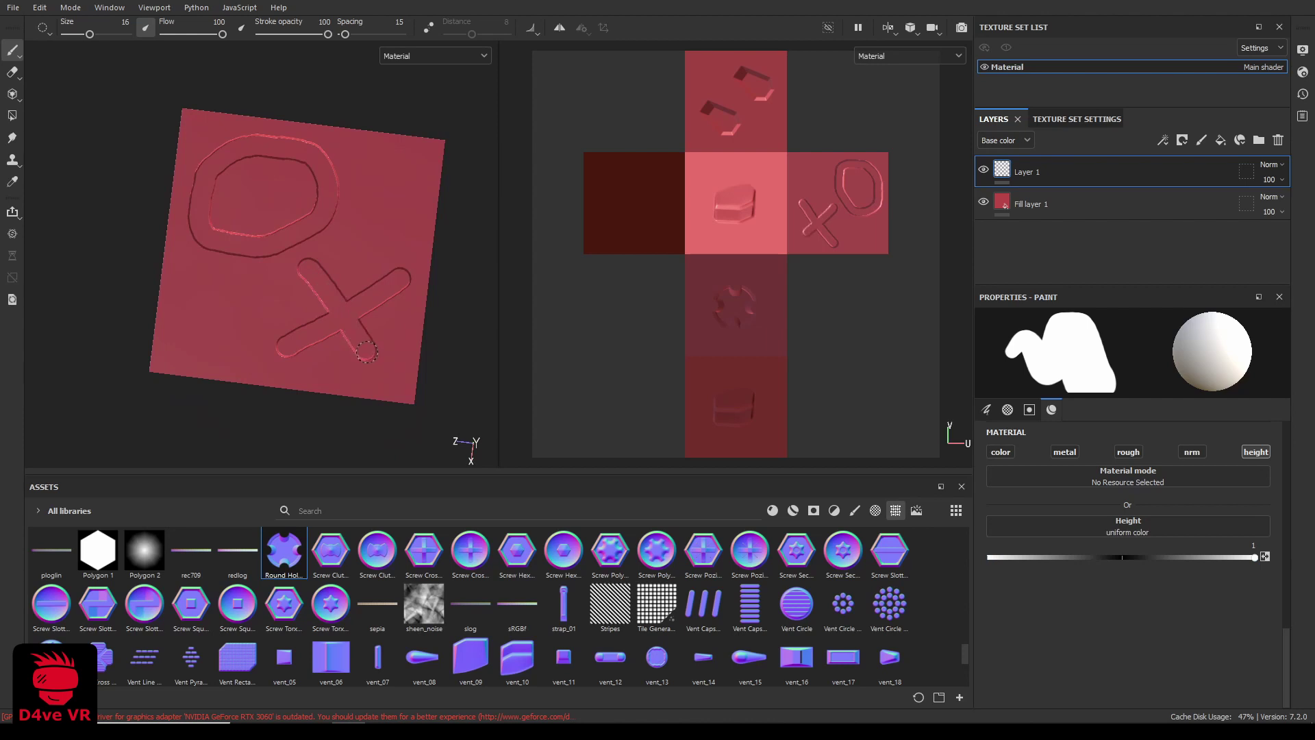
mouse_move(377, 367)
left_mouse_down("alt")
mouse_move(228, 309)
mouse_move(197, 229)
mouse_move(297, 317)
mouse_move(362, 281)
mouse_move(247, 285)
mouse_move(391, 304)
mouse_move(340, 294)
left_mouse_up("alt")
middle_click_drag(340, 294, 357, 266, "alt")
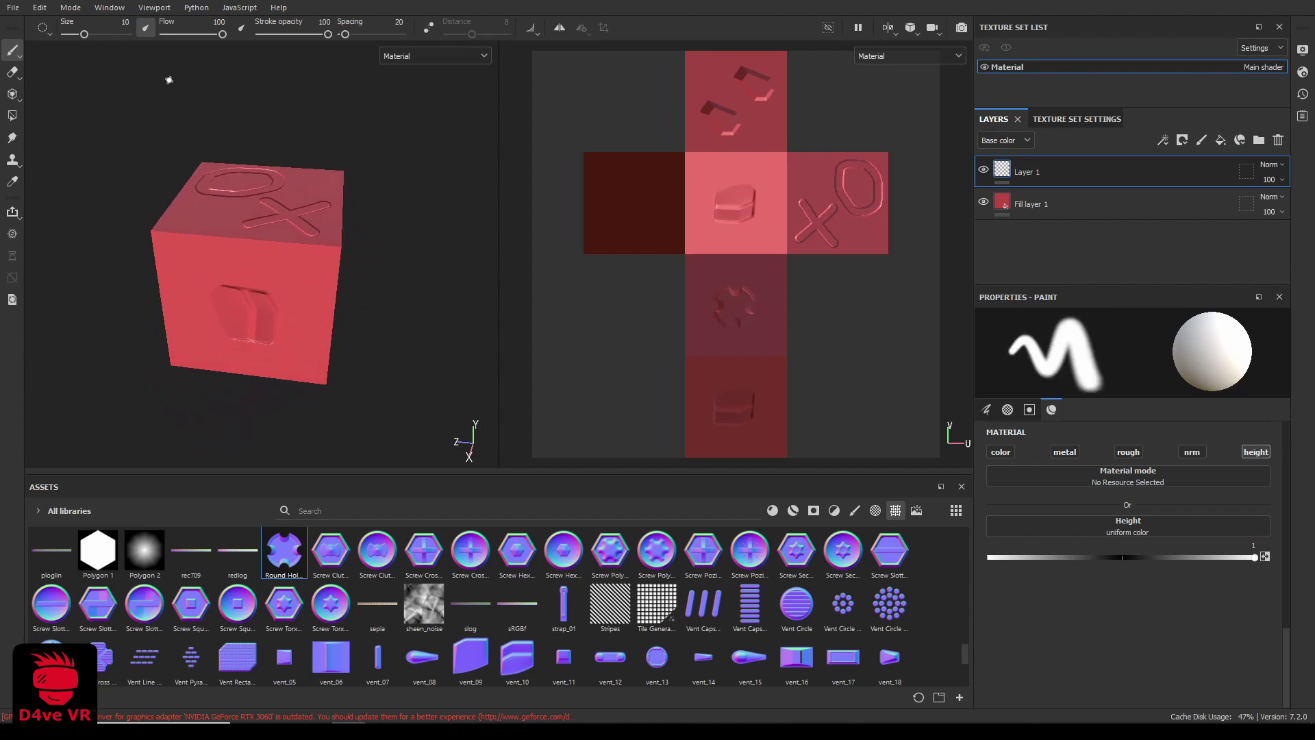
Open the texture export settings and create a new output template named normal2
left_click(13, 7)
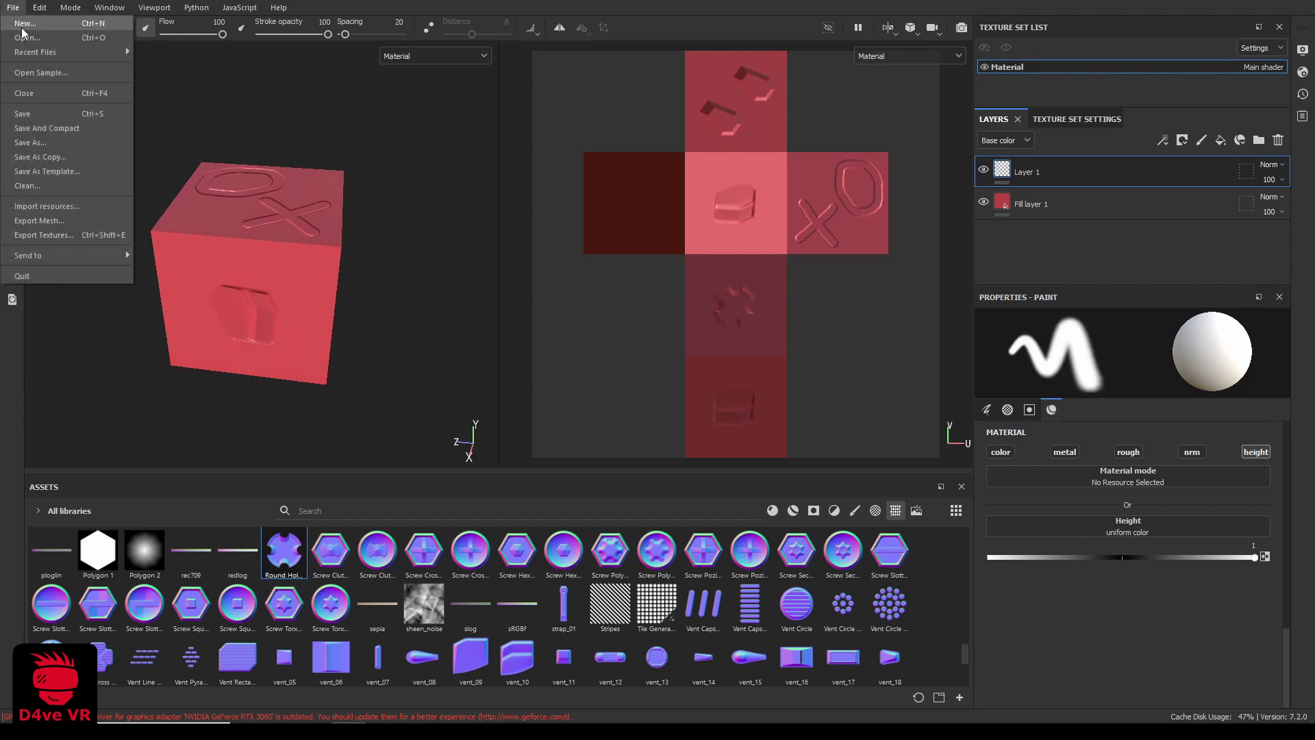
left_click(42, 235)
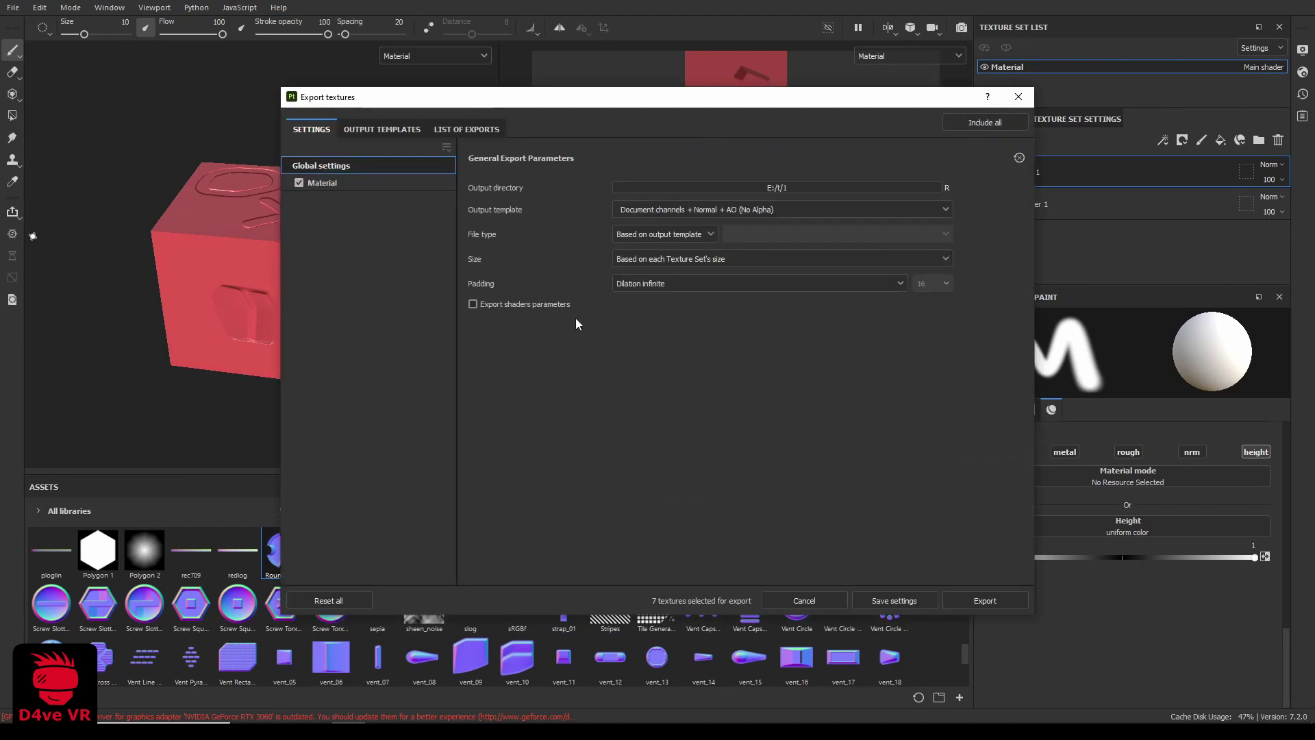
left_click(387, 130)
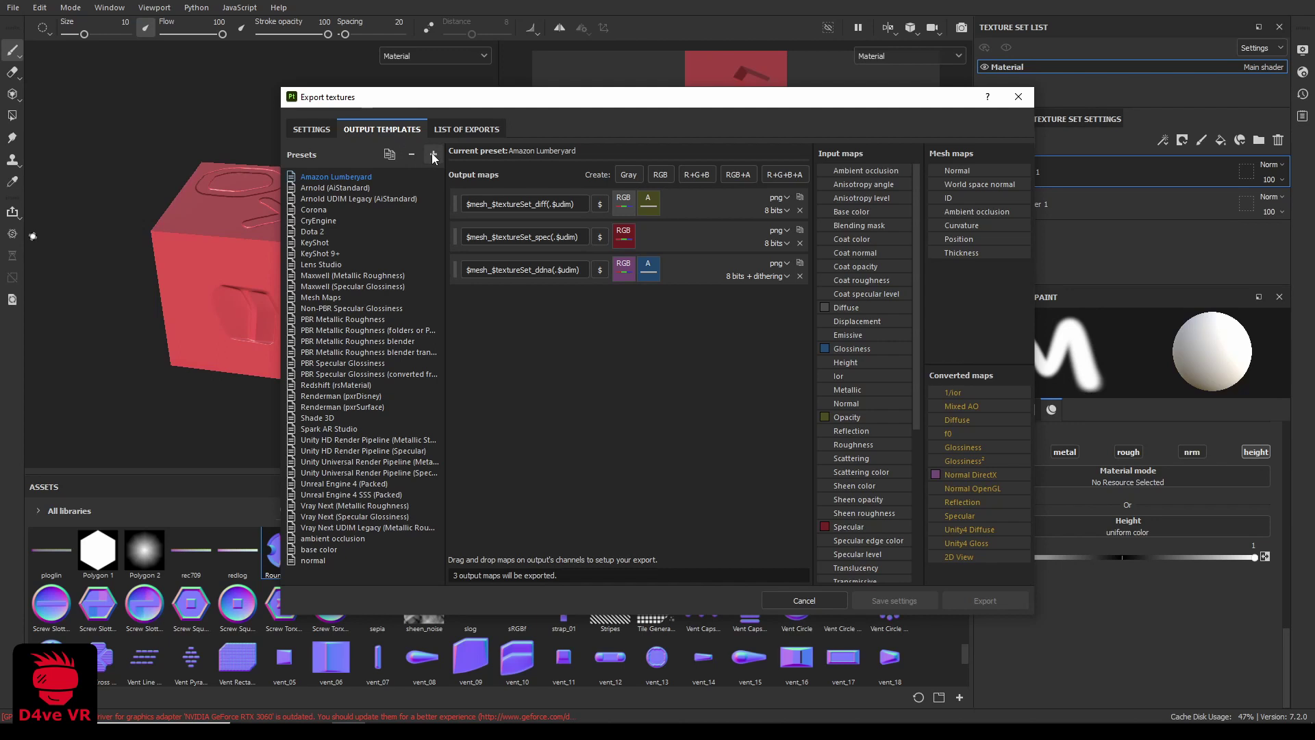
left_click(434, 157)
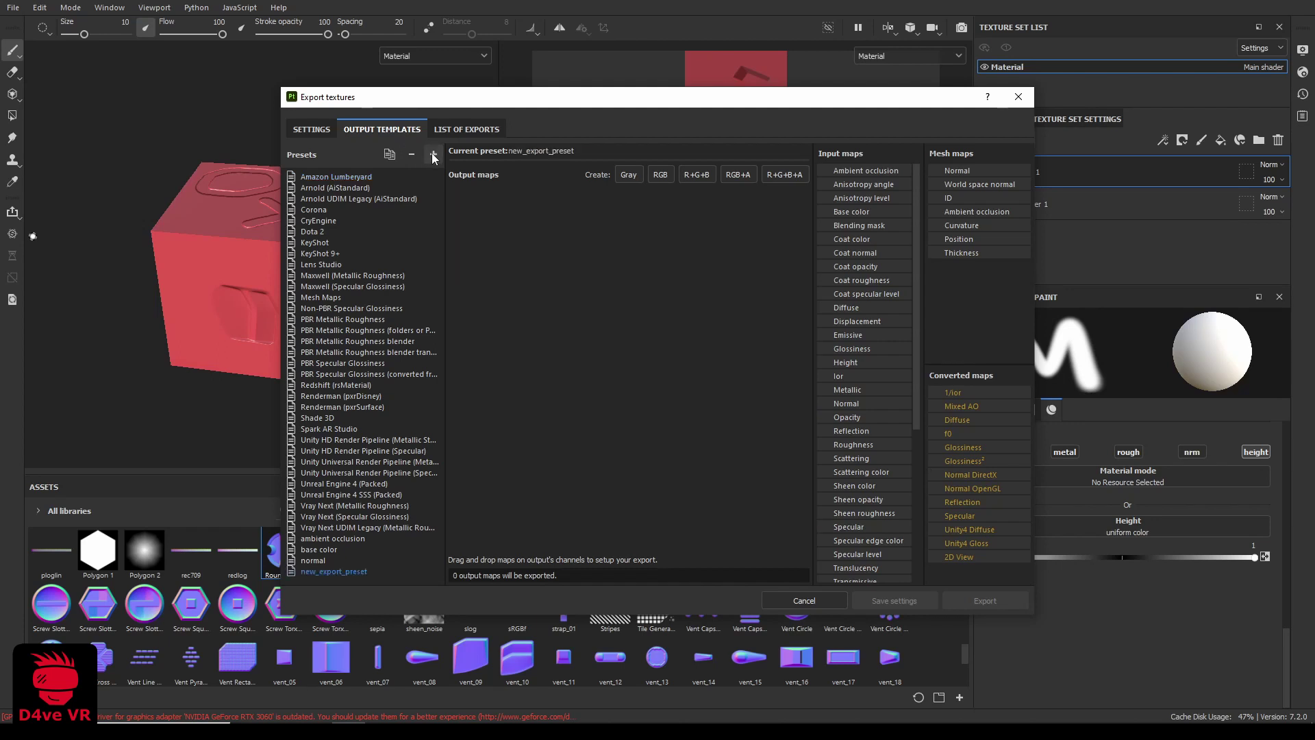
double_click(349, 573)
type("normal2")
Add a 16-bit RGB output map to the normal2 preset, fed by the Normal OpenGL RGB channels and named normal
left_click(661, 177)
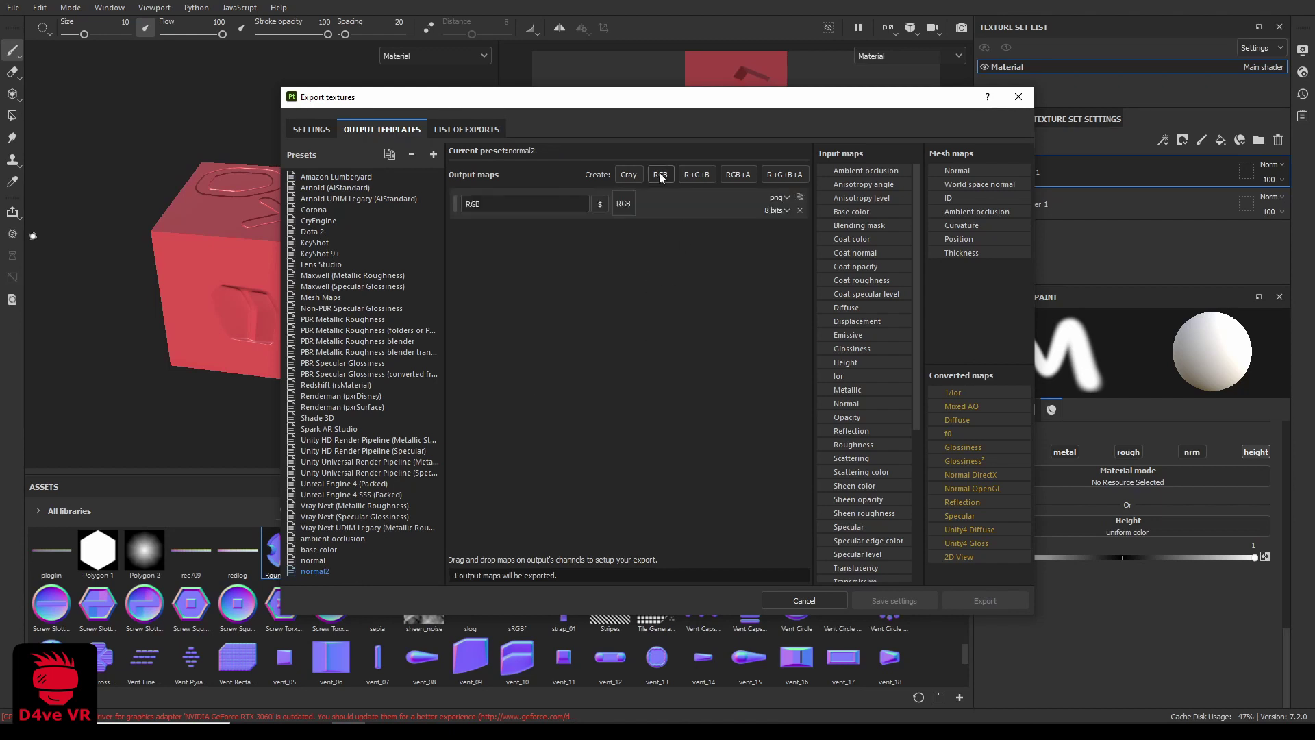
left_click(784, 211)
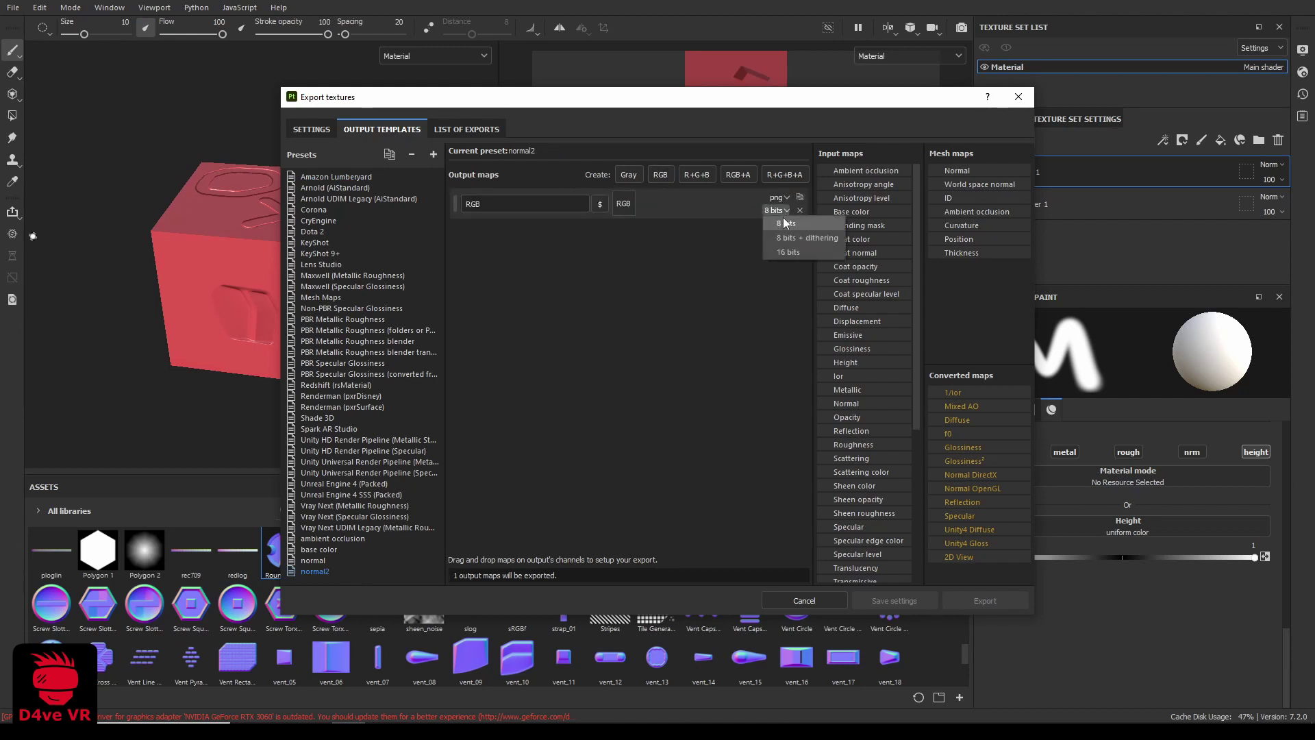
left_click(781, 251)
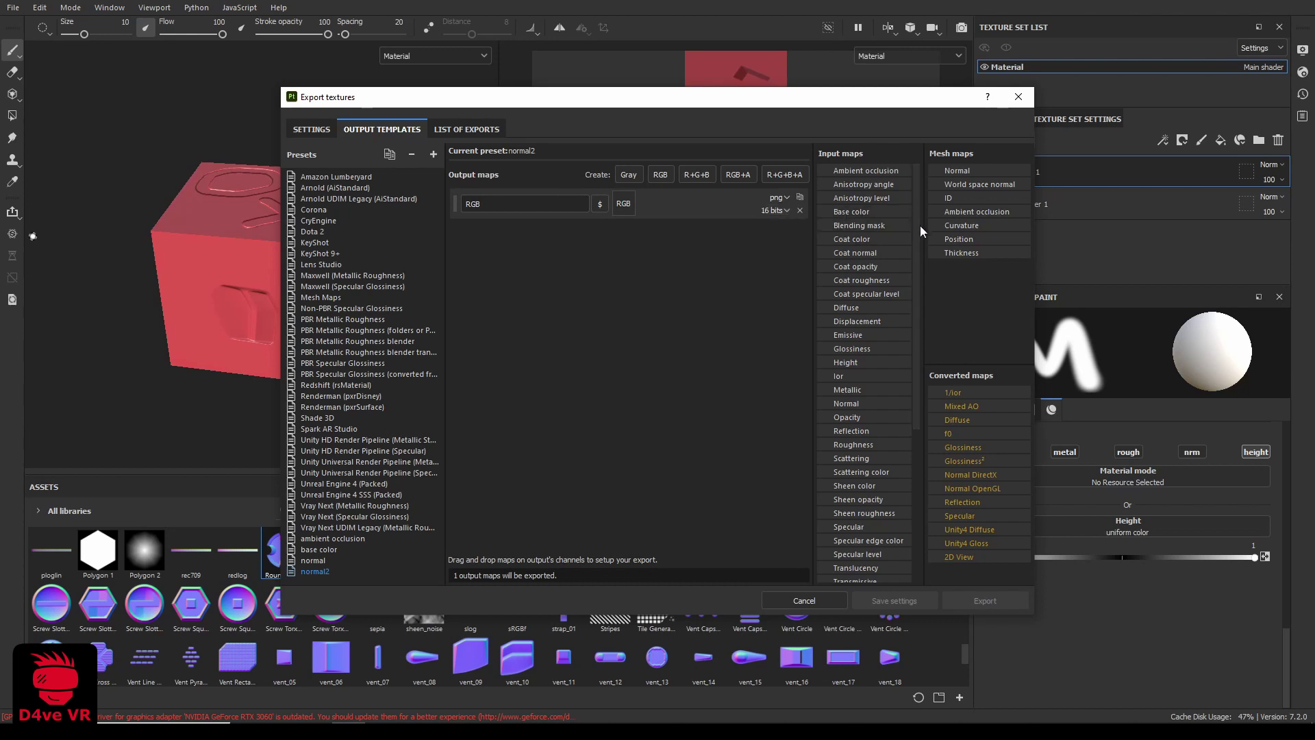
scroll(920, 232, "down", 3)
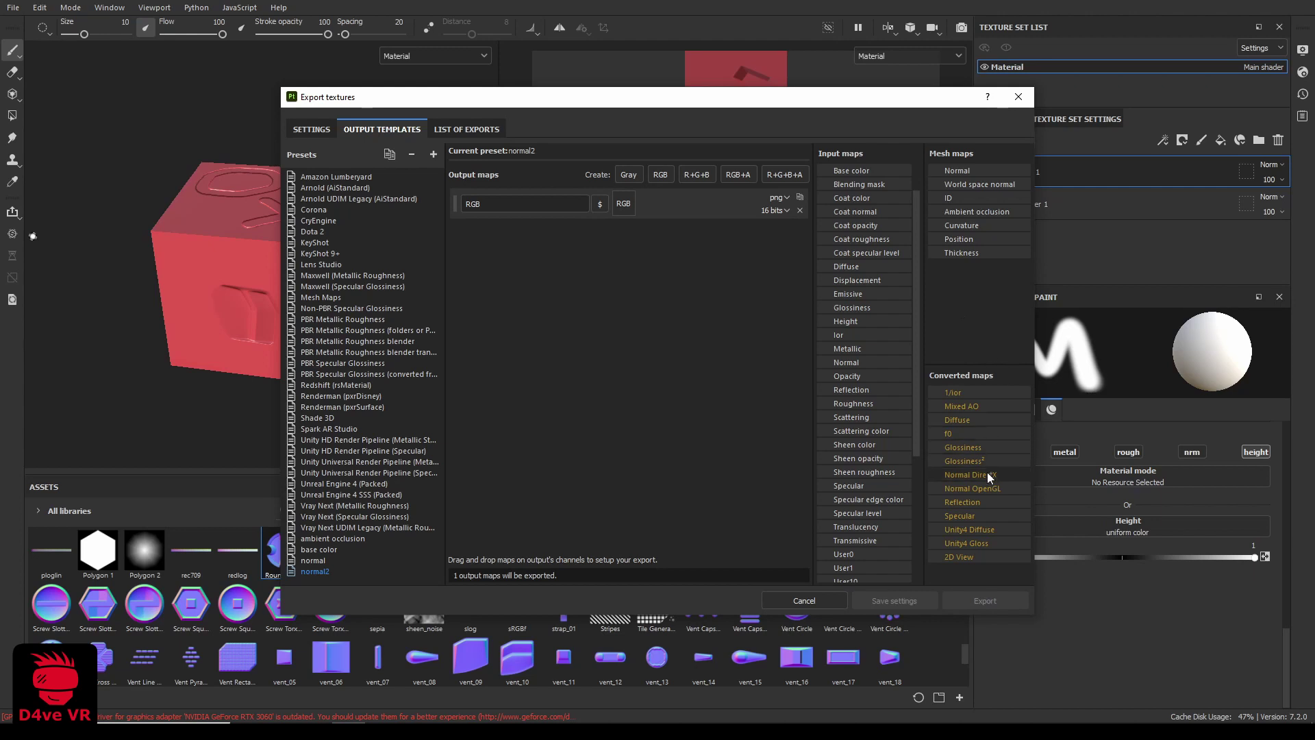
left_click_drag(988, 489, 620, 204)
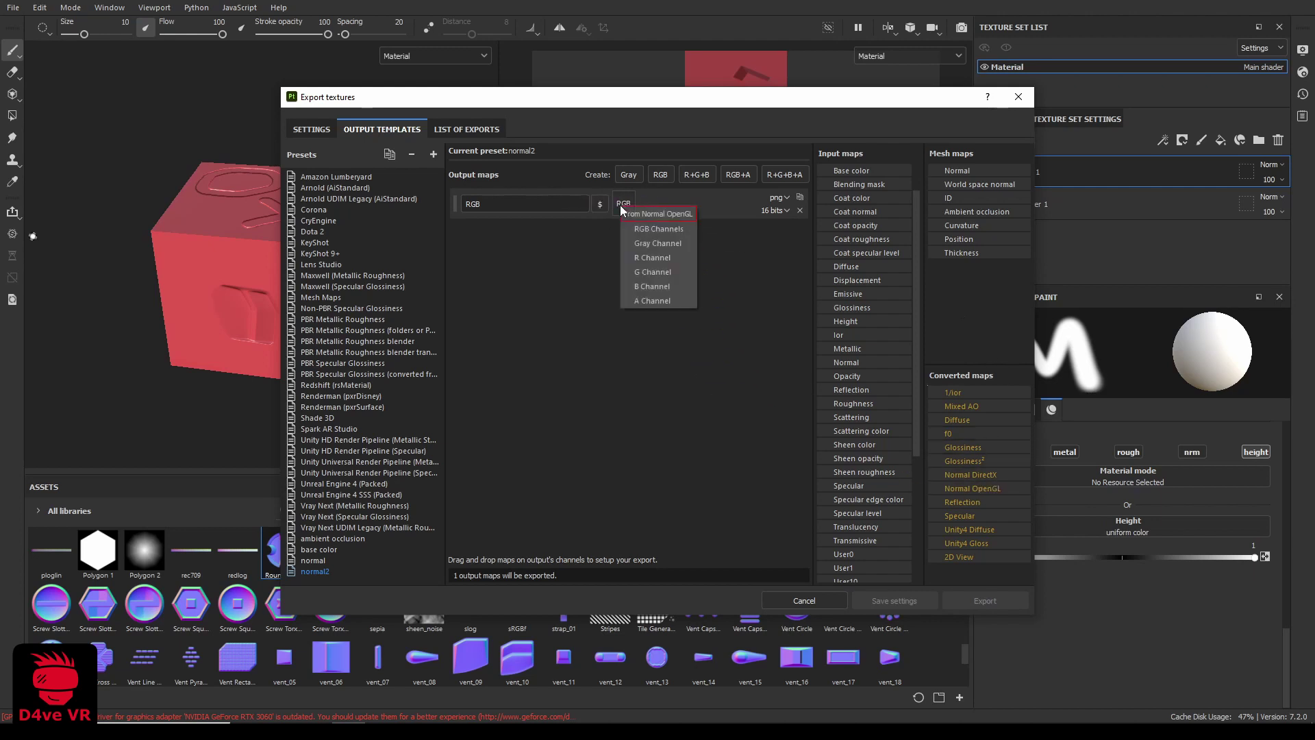
left_click(681, 231)
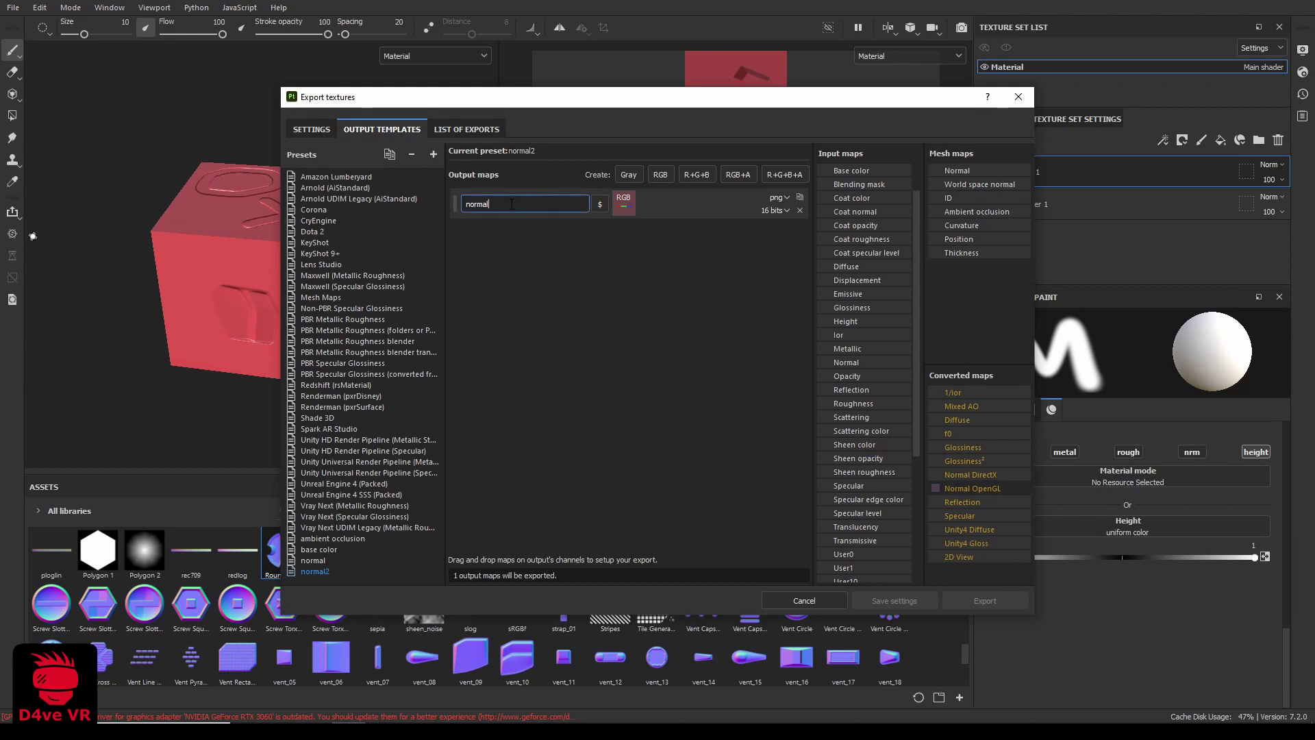
Set the global output template to normal2 and export the textures
left_click(311, 129)
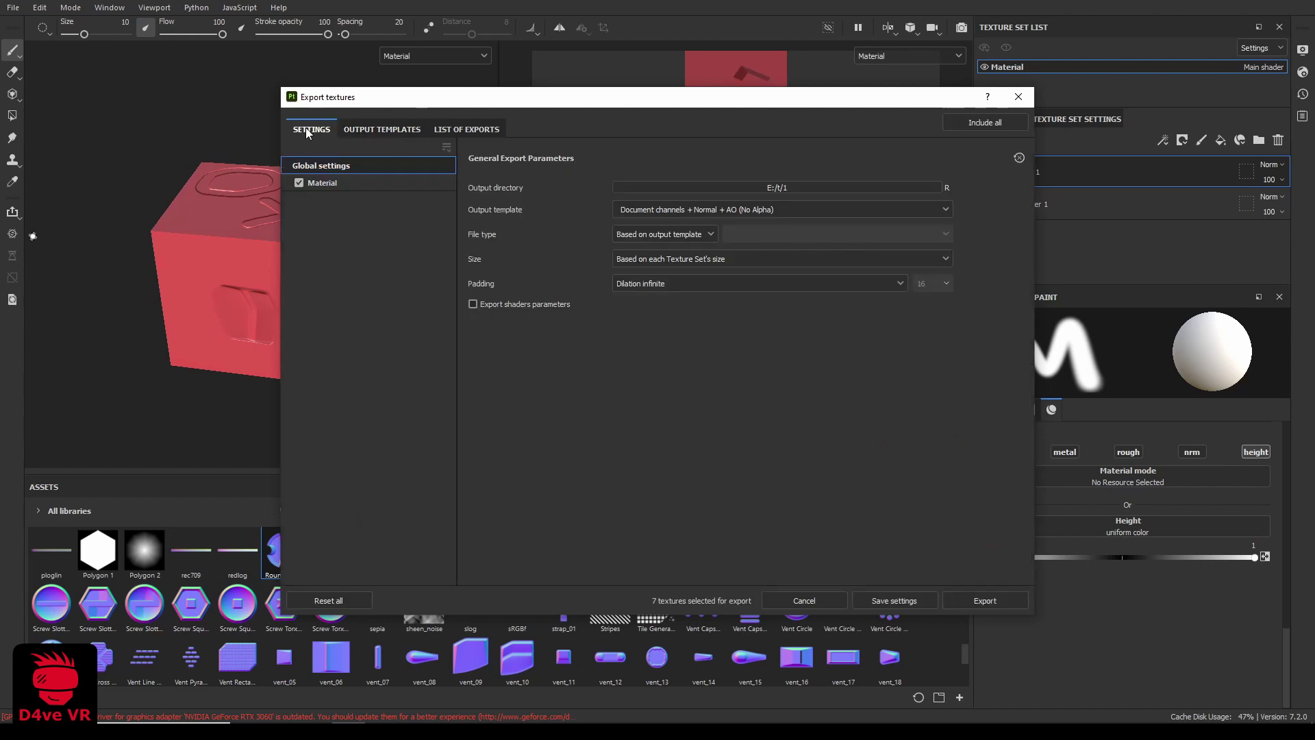
left_click(712, 211)
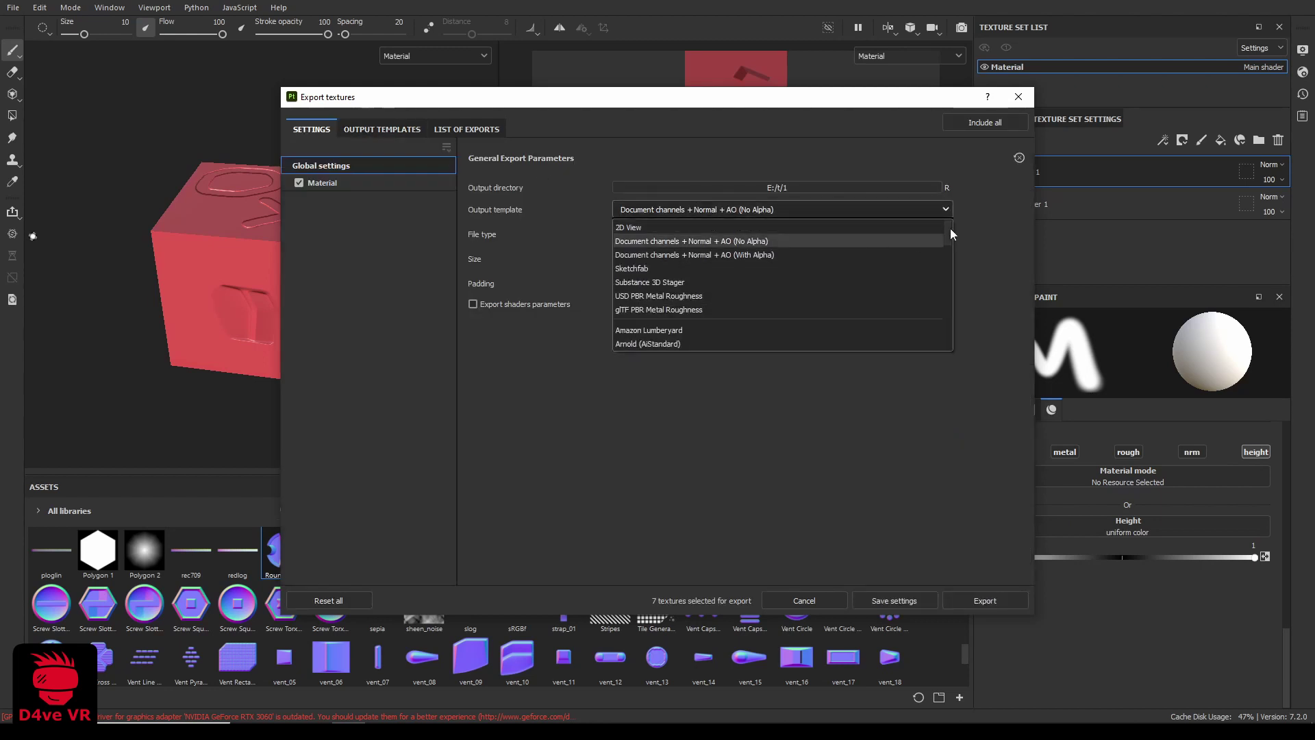
left_click_drag(951, 233, 965, 338)
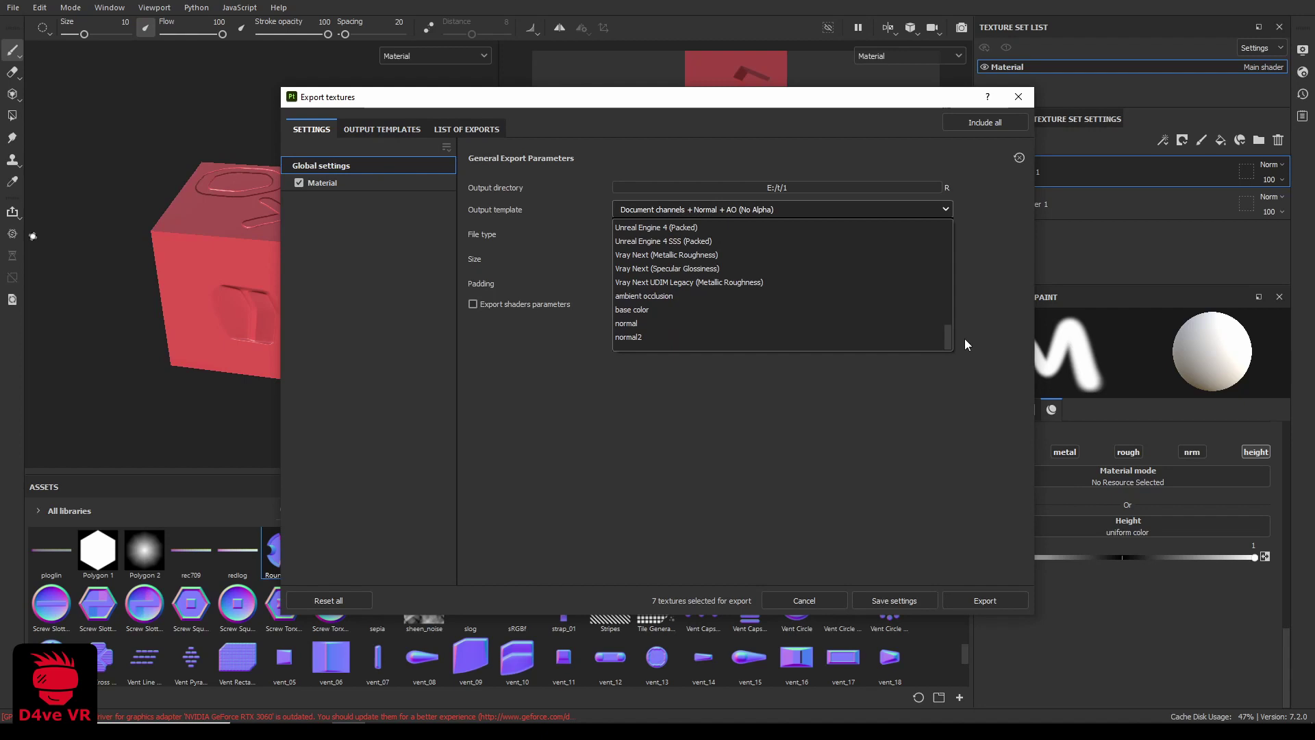
left_click(746, 338)
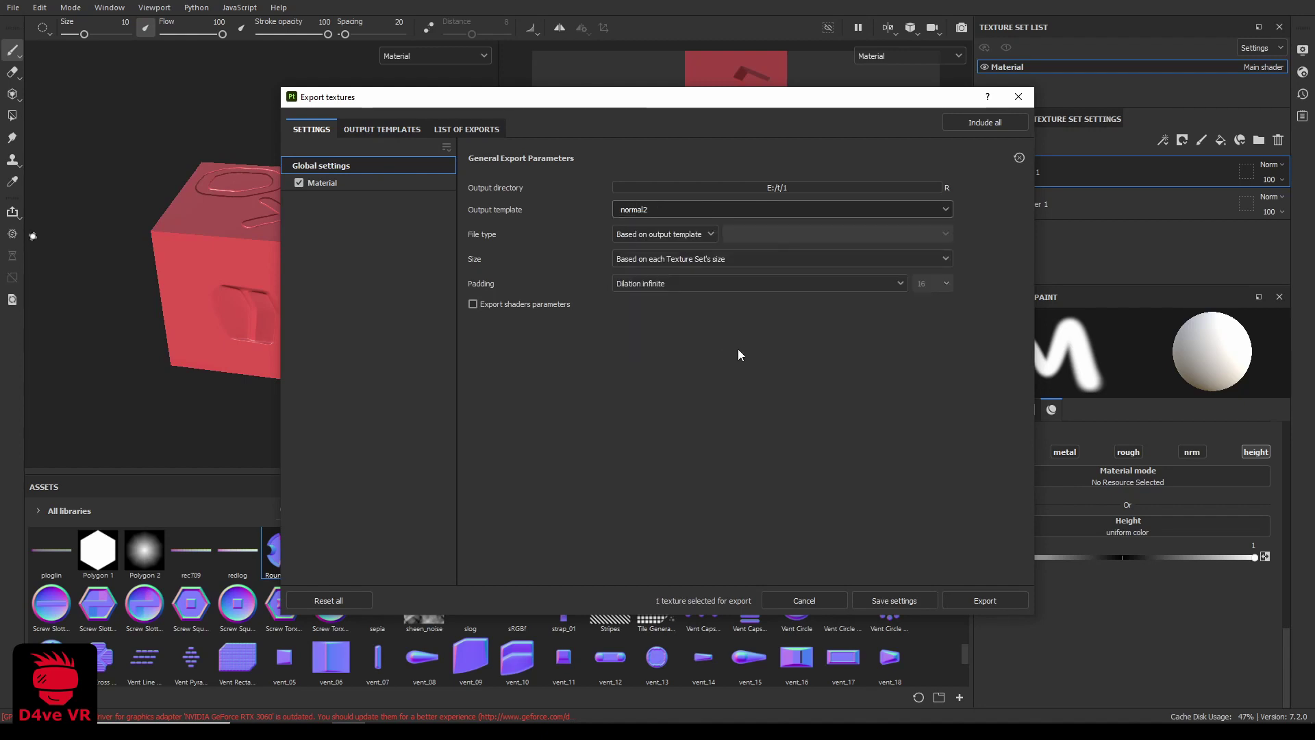
left_click(993, 602)
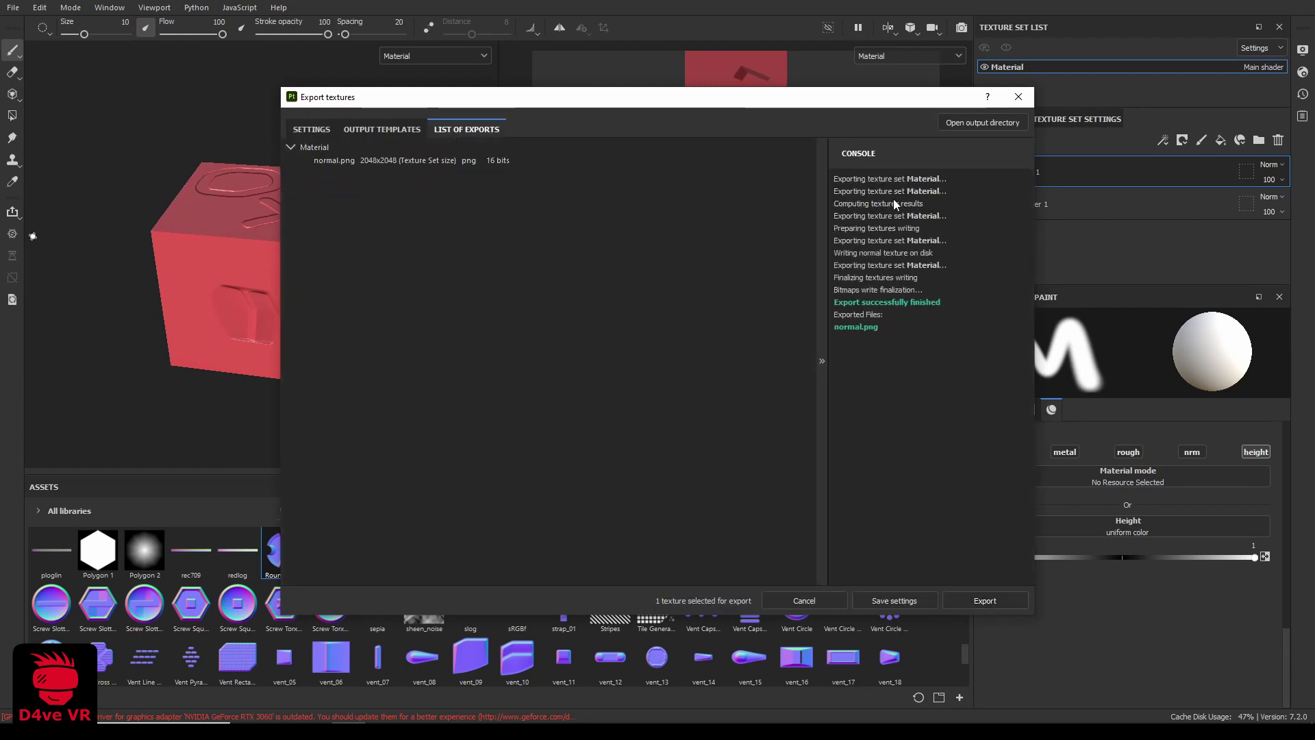
Check the exported normal.png in its output folder, return to Substance 3D Painter and close the texture export window
left_click(376, 716)
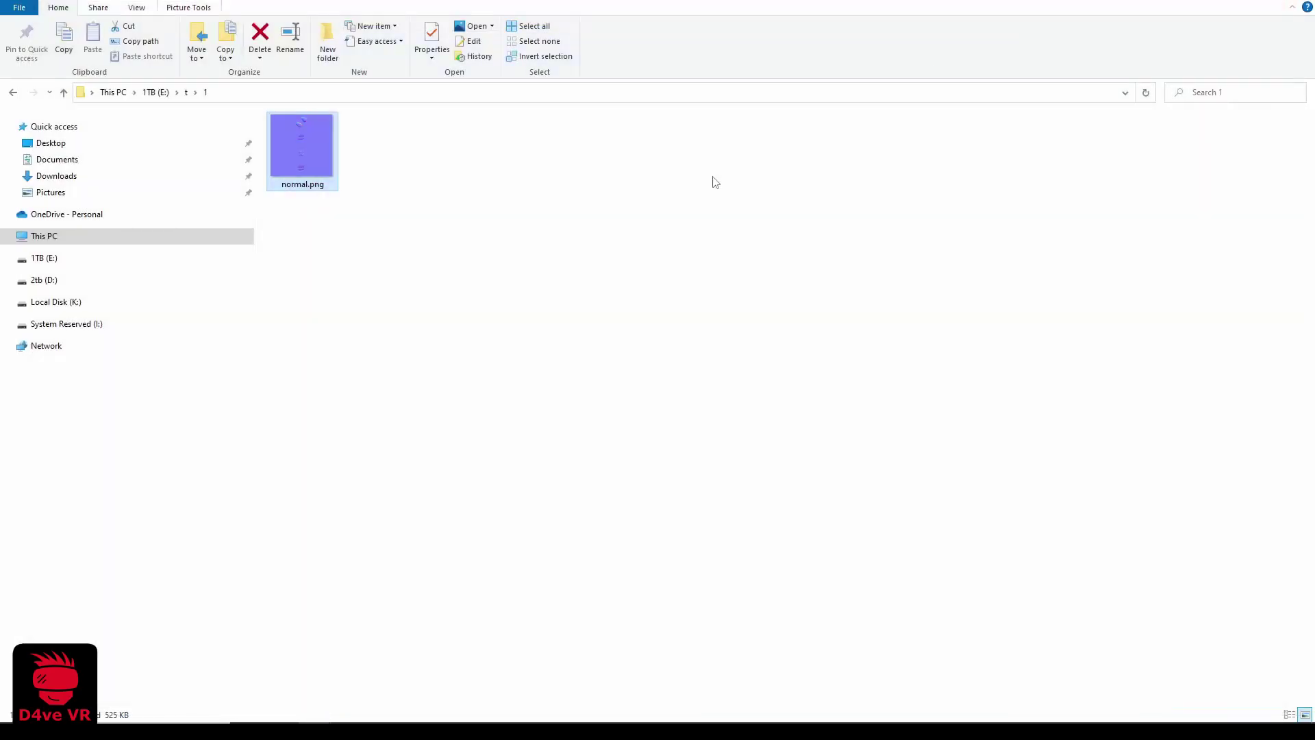
left_click(417, 712)
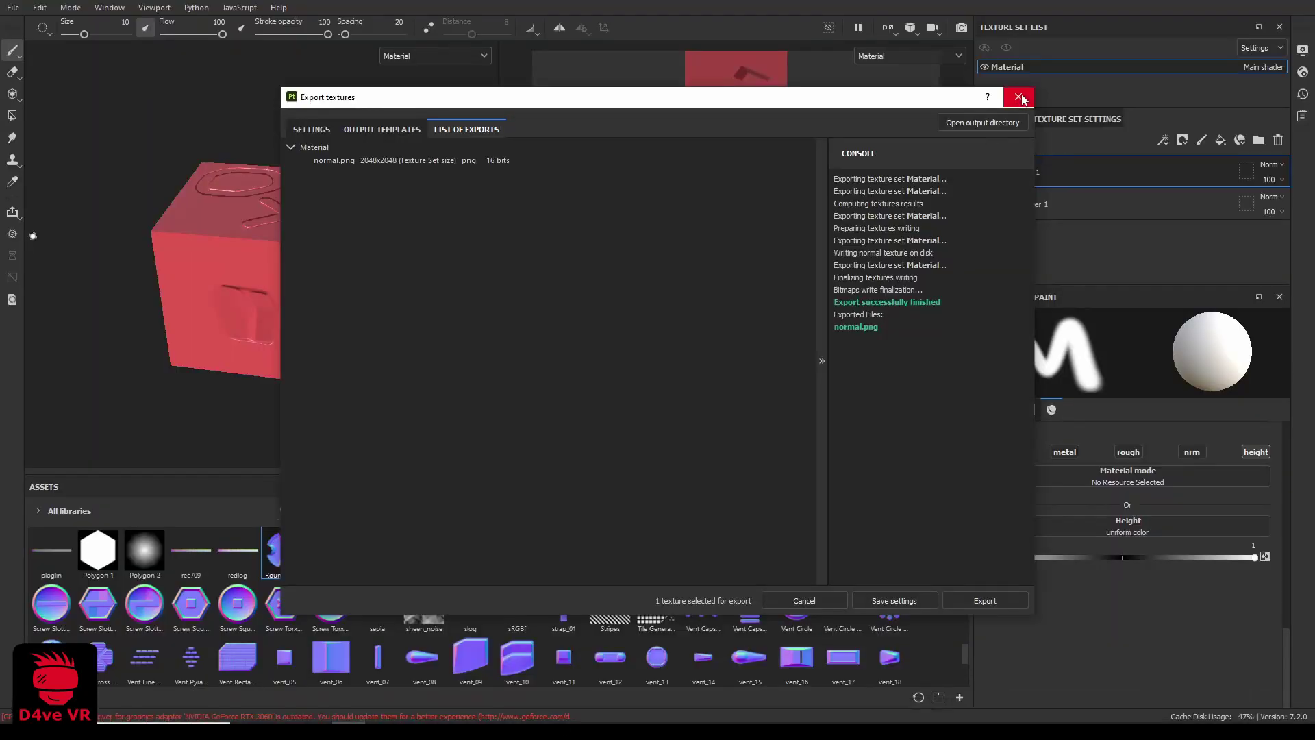
key("Escape")
Import normal.png from the output folder into project 'cube1' as a texture, with the Painter window temporarily reduced beside File Explorer
left_click_drag(529, 0, 804, 25)
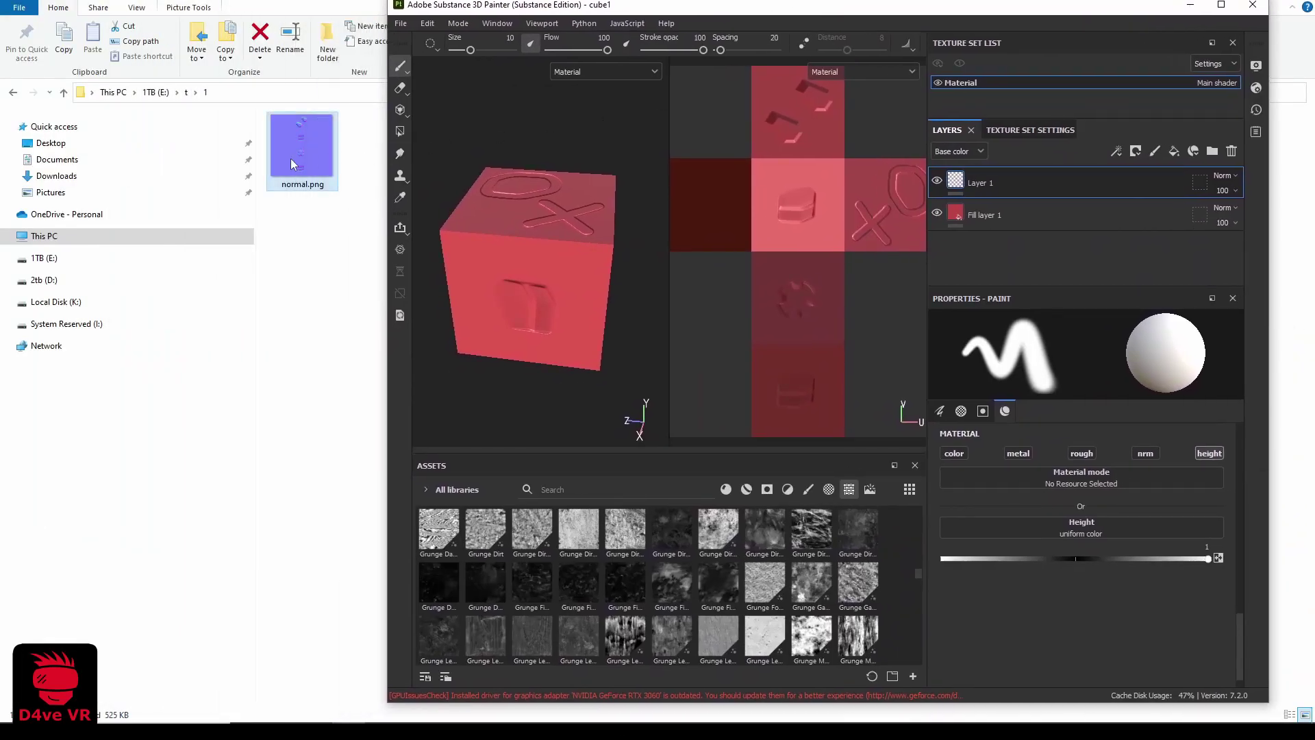
left_click_drag(302, 146, 693, 618)
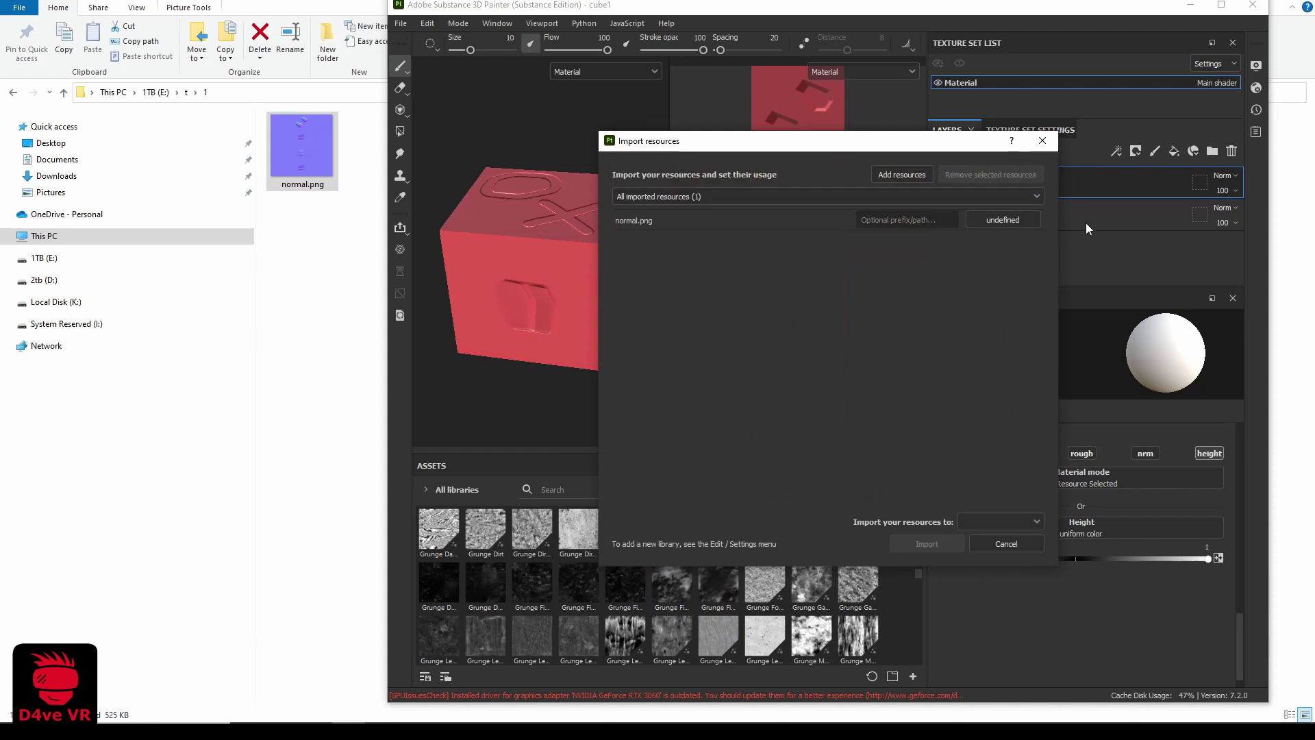
left_click(1028, 221)
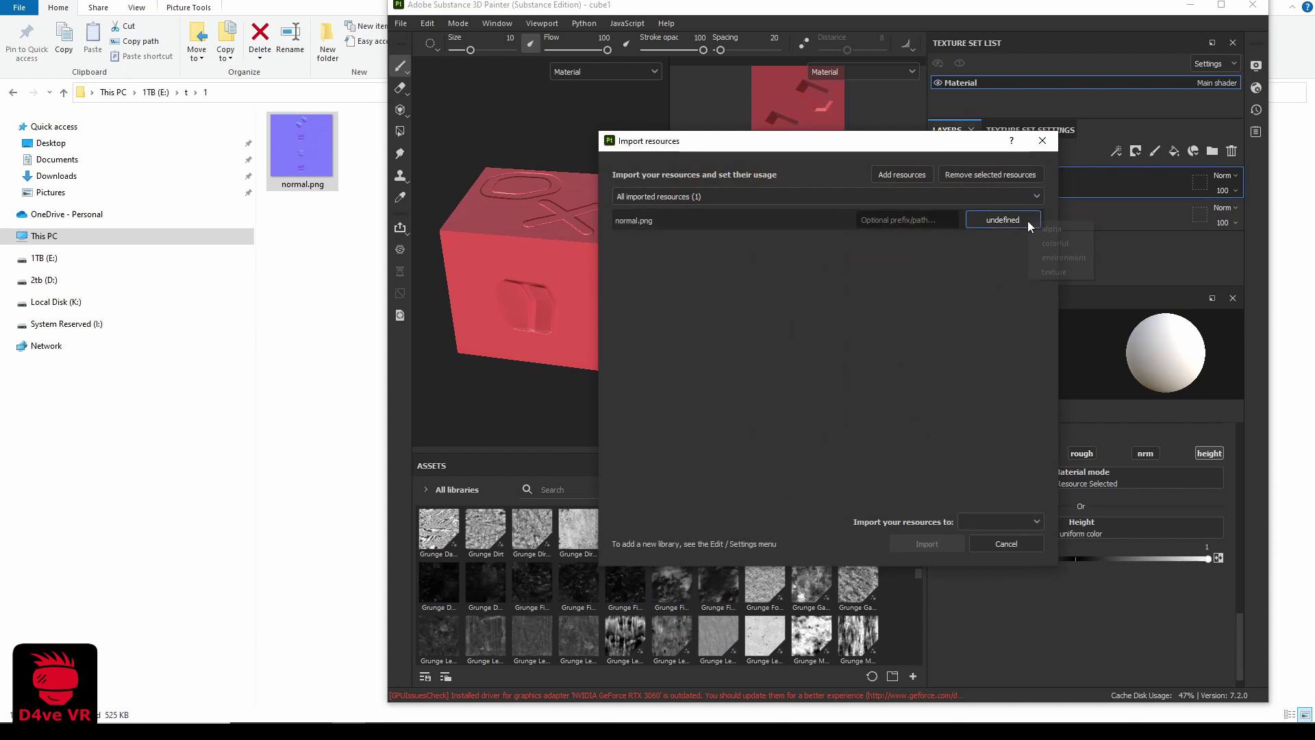
left_click(1054, 272)
left_click(1014, 524)
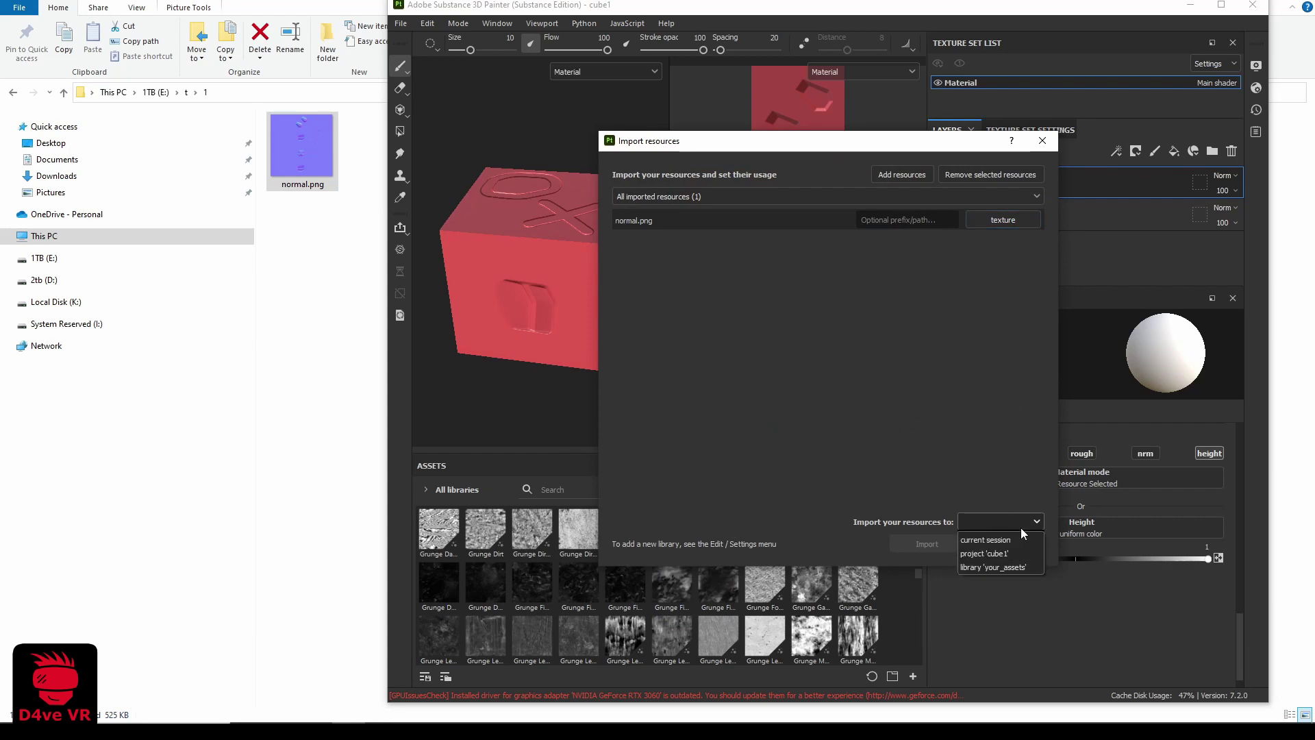
left_click(993, 554)
left_click(931, 546)
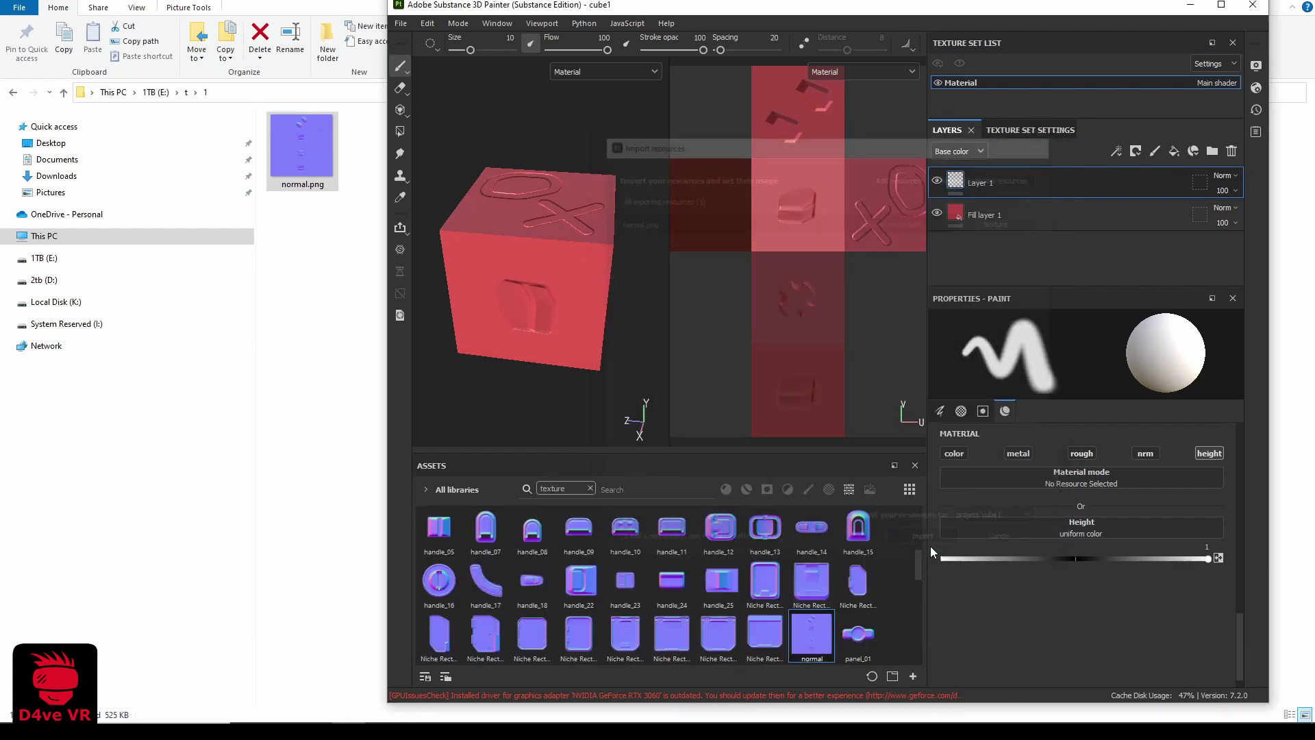
left_click(1221, 6)
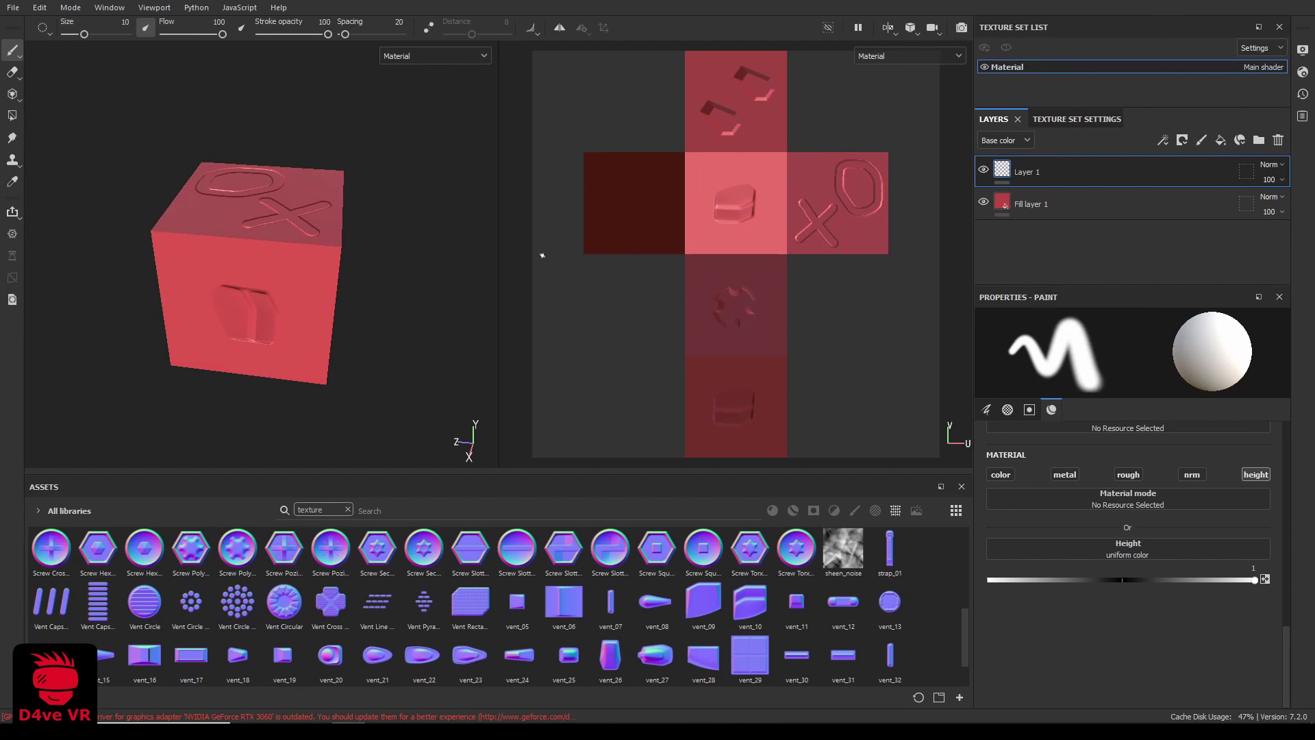
Show only the base color in the viewports and add a fill layer with black base color 000000 above Layer 1
left_click(410, 55)
left_click(409, 114)
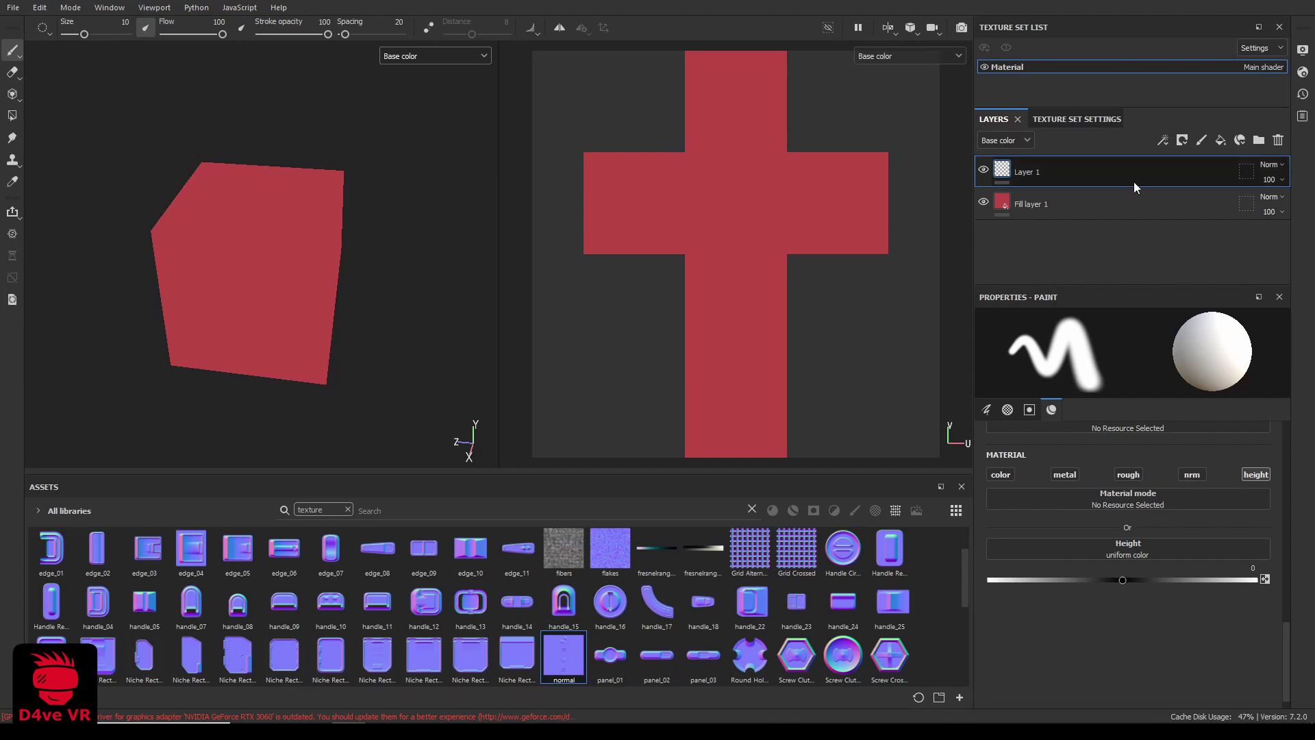
left_click(1222, 142)
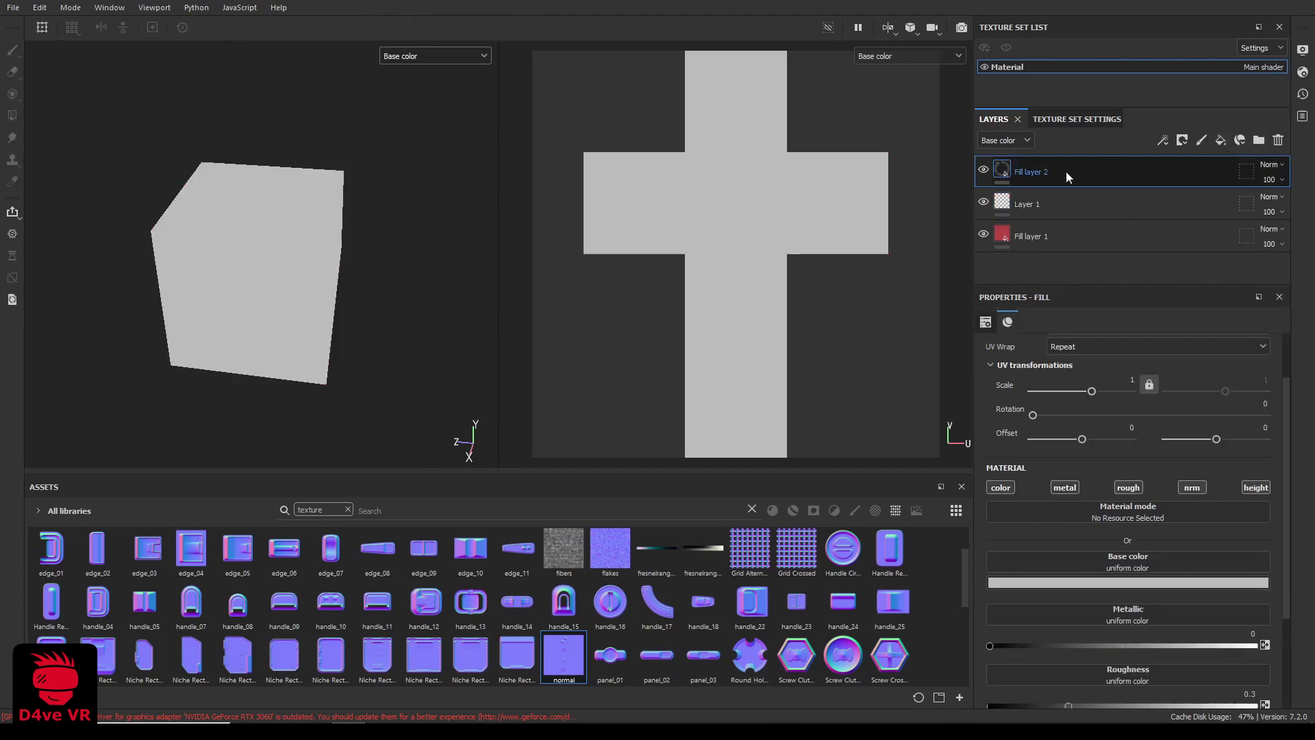
left_click(1109, 583)
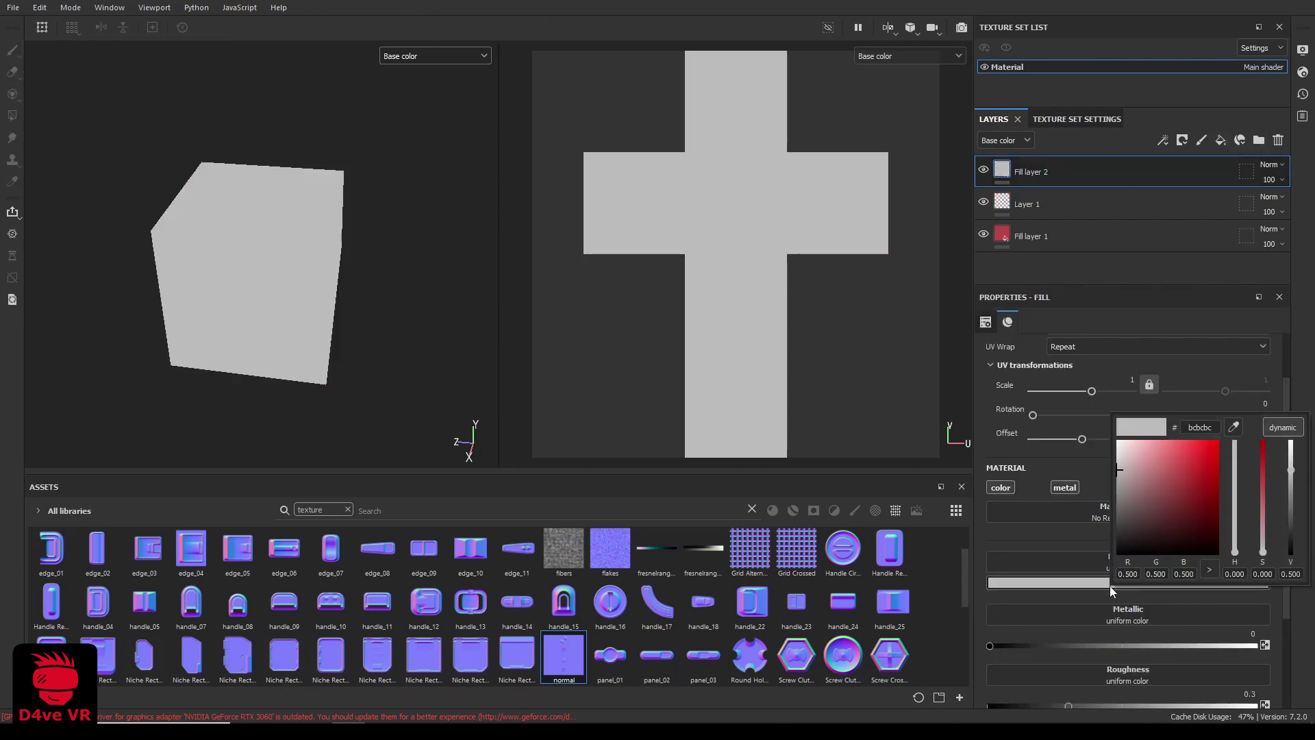
left_click_drag(1132, 485, 1122, 562)
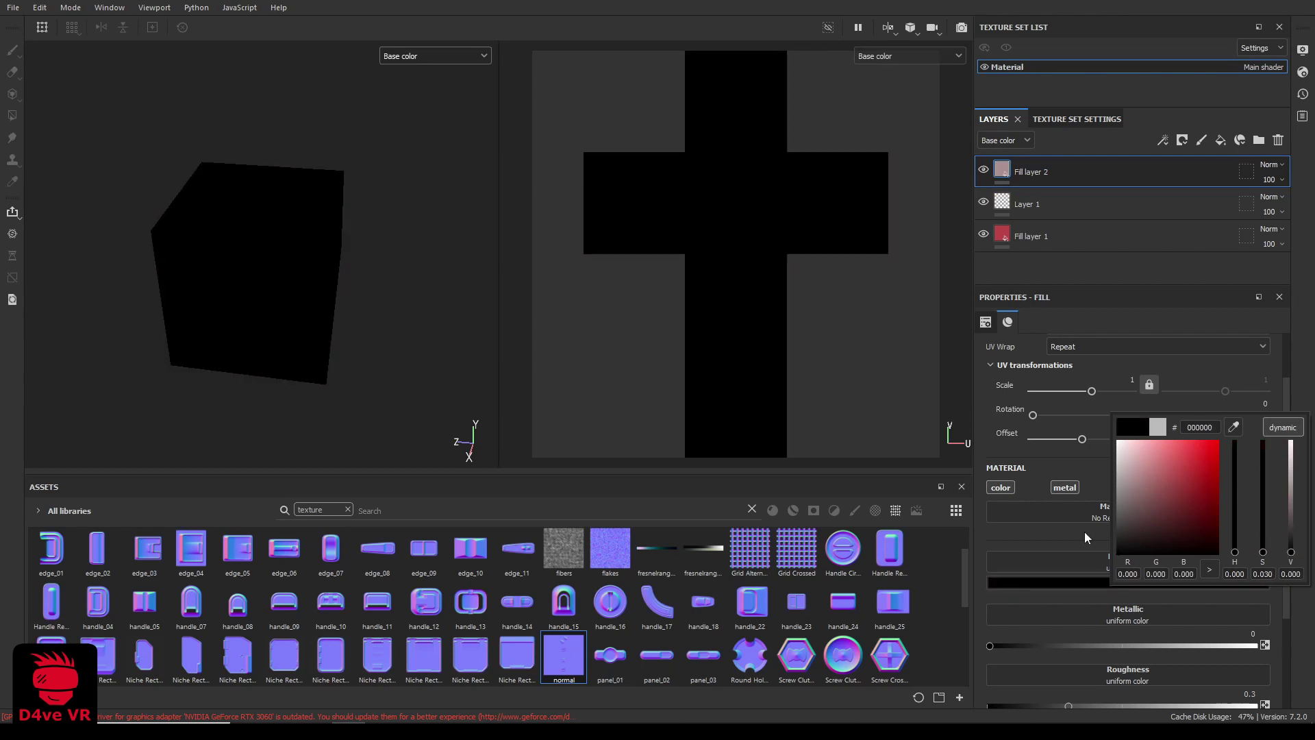
Add a black mask to Fill layer 2 and put a World Space Normals generator on that mask
right_click(1010, 166)
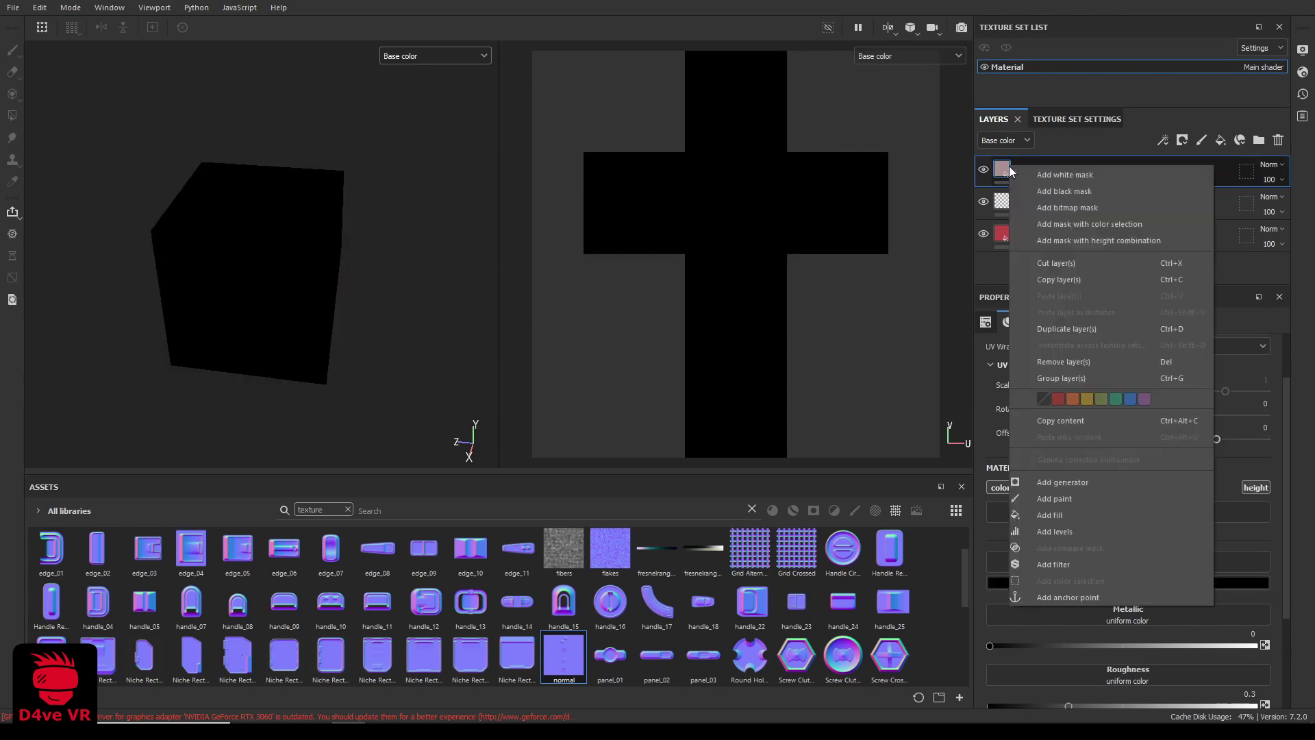
left_click(1033, 189)
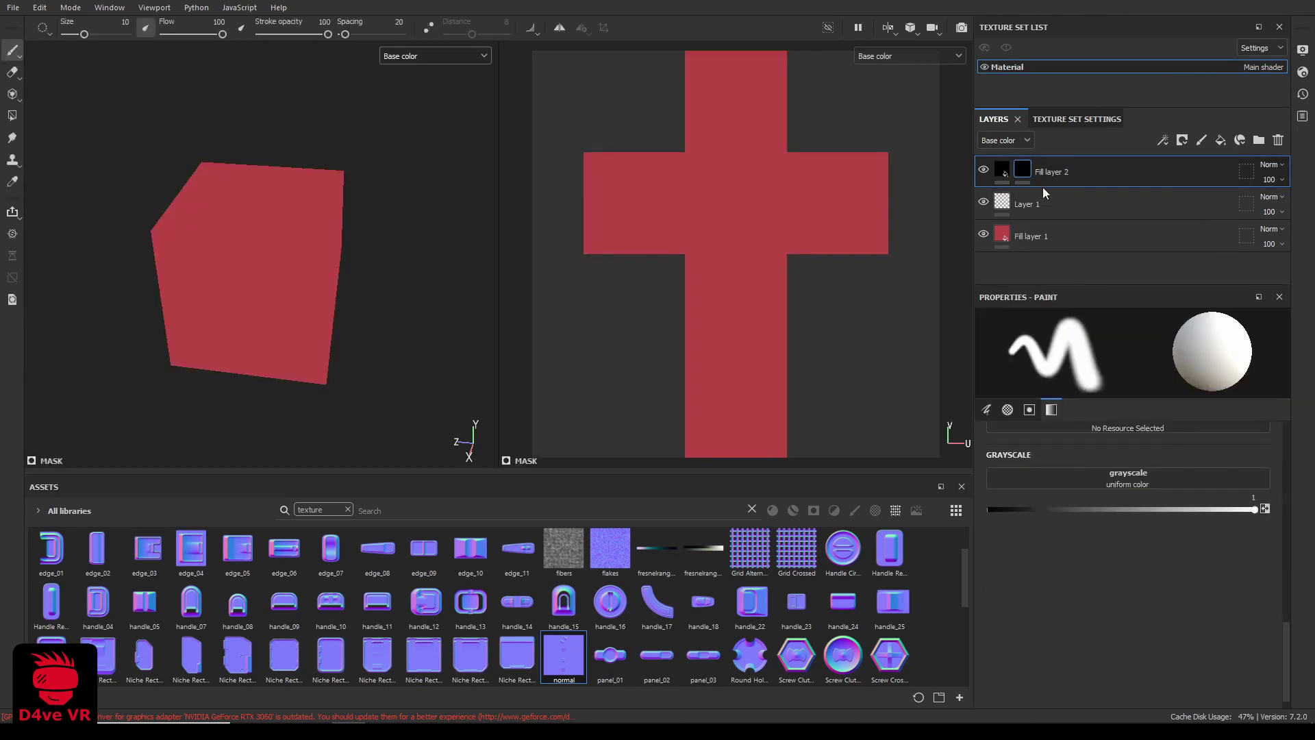
right_click(1027, 174)
left_click(1083, 425)
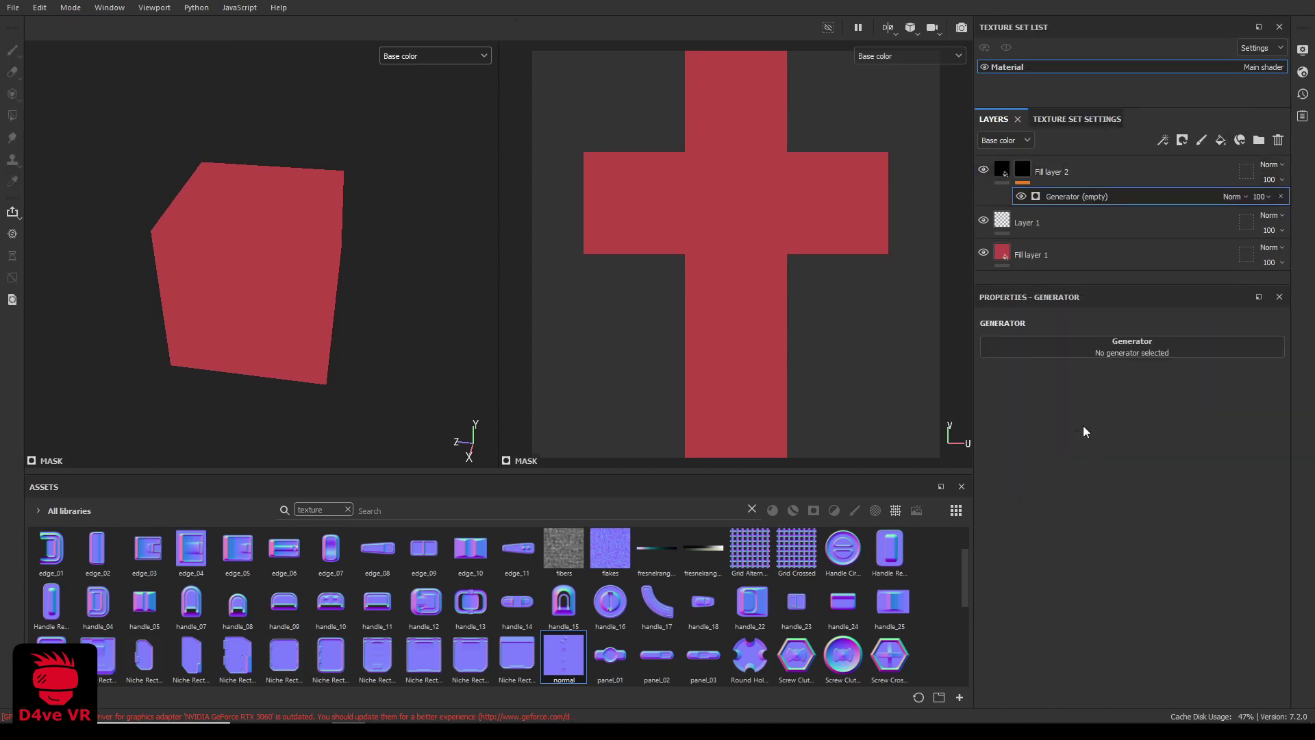
left_click(1118, 348)
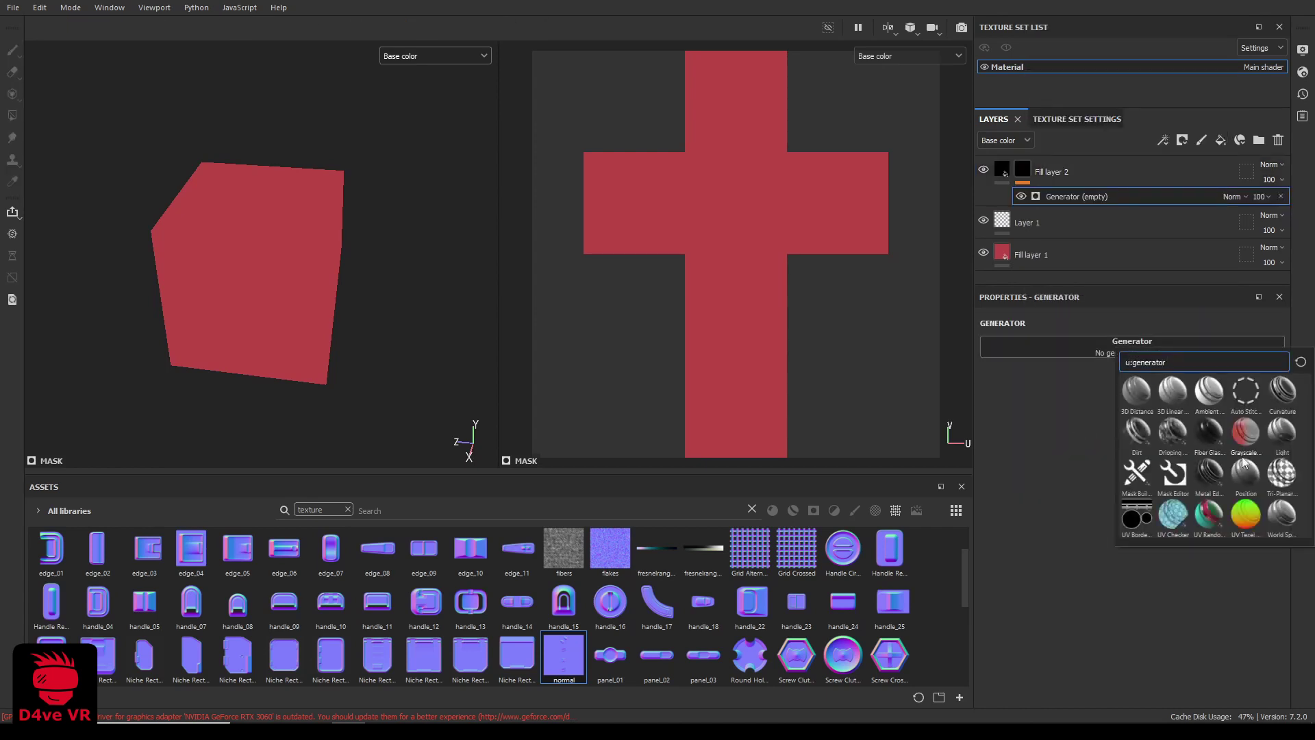
left_click(1284, 525)
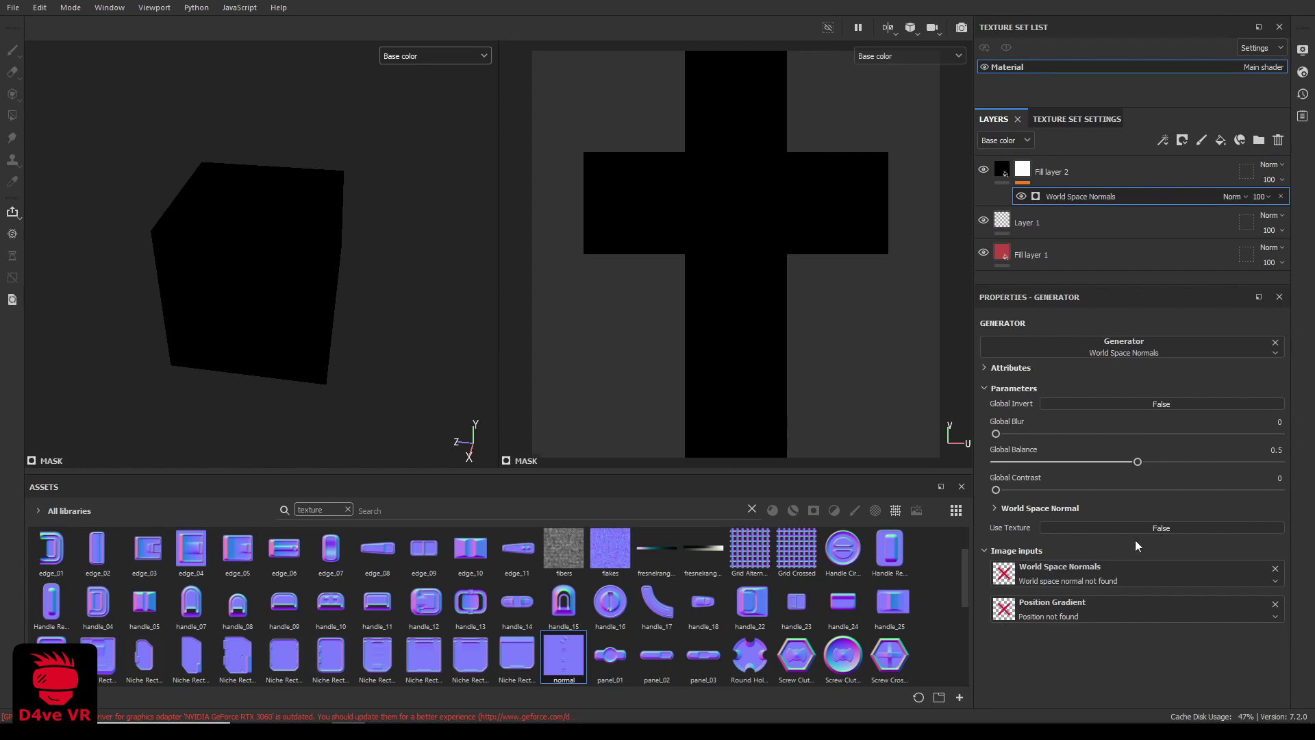
Feed the imported normal texture into the generator's World Space Normals input, set Global Invert to True and Global Balance to 0.66
left_click_drag(574, 658, 981, 564)
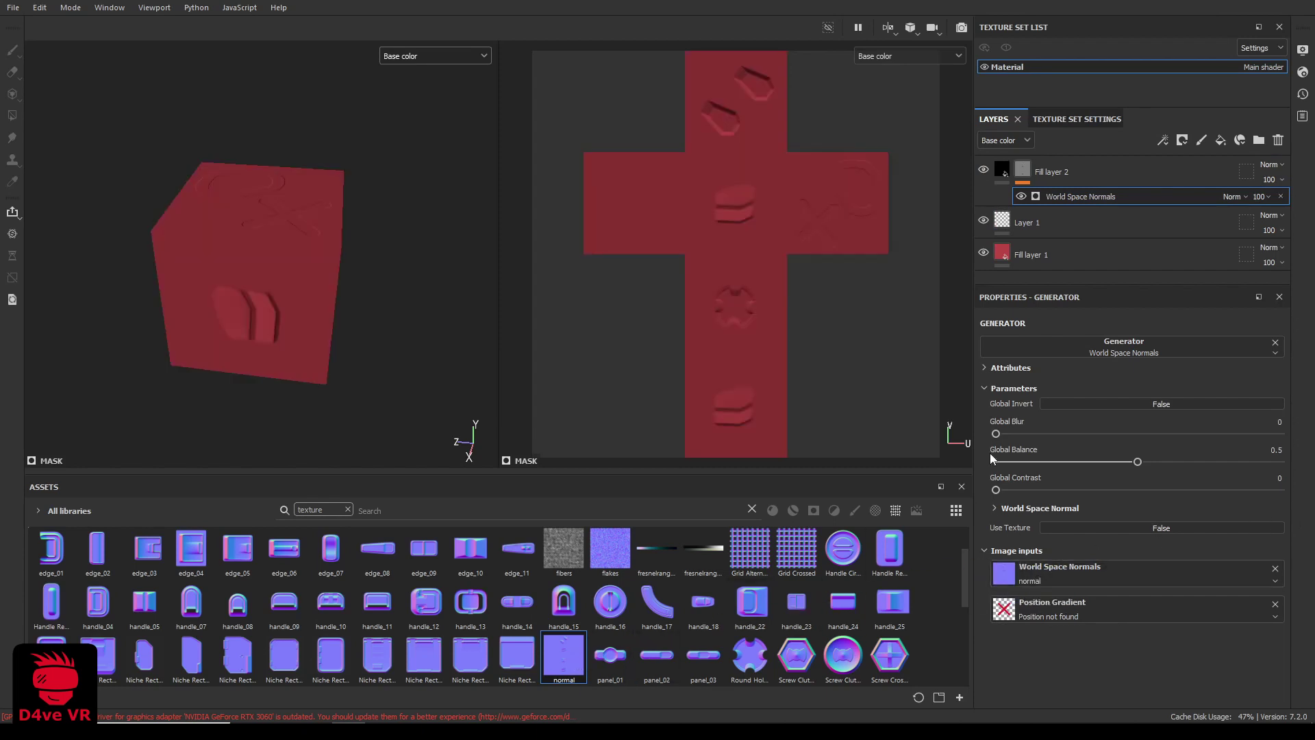
left_click(1071, 403)
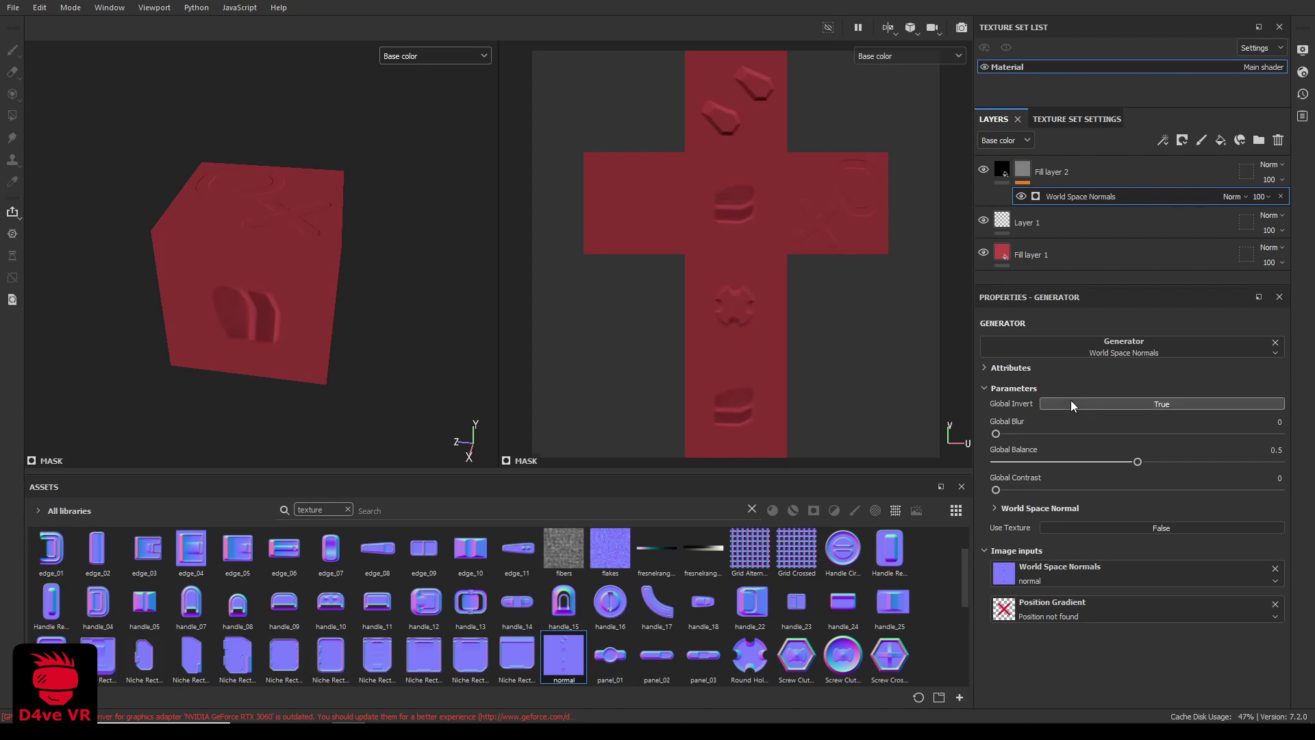
left_click_drag(1141, 463, 1178, 464)
Toggle the visibility of Fill layer 2 and Layer 1 to compare the base color with and without the baked-in details
left_click(984, 172)
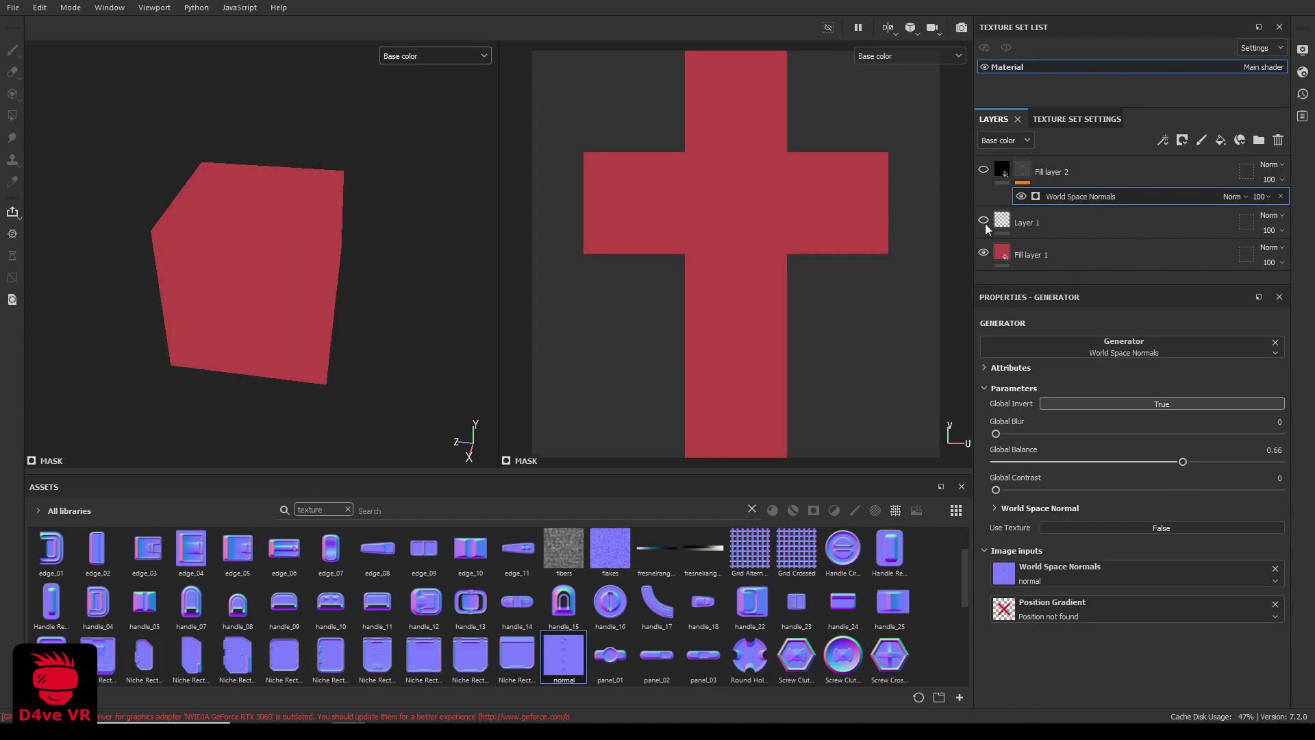
left_click(984, 168)
left_click(984, 168)
left_click(984, 169)
left_click(984, 169)
left_click(984, 168)
Slightly brighten the red base color of Fill layer 1
left_click(1021, 255)
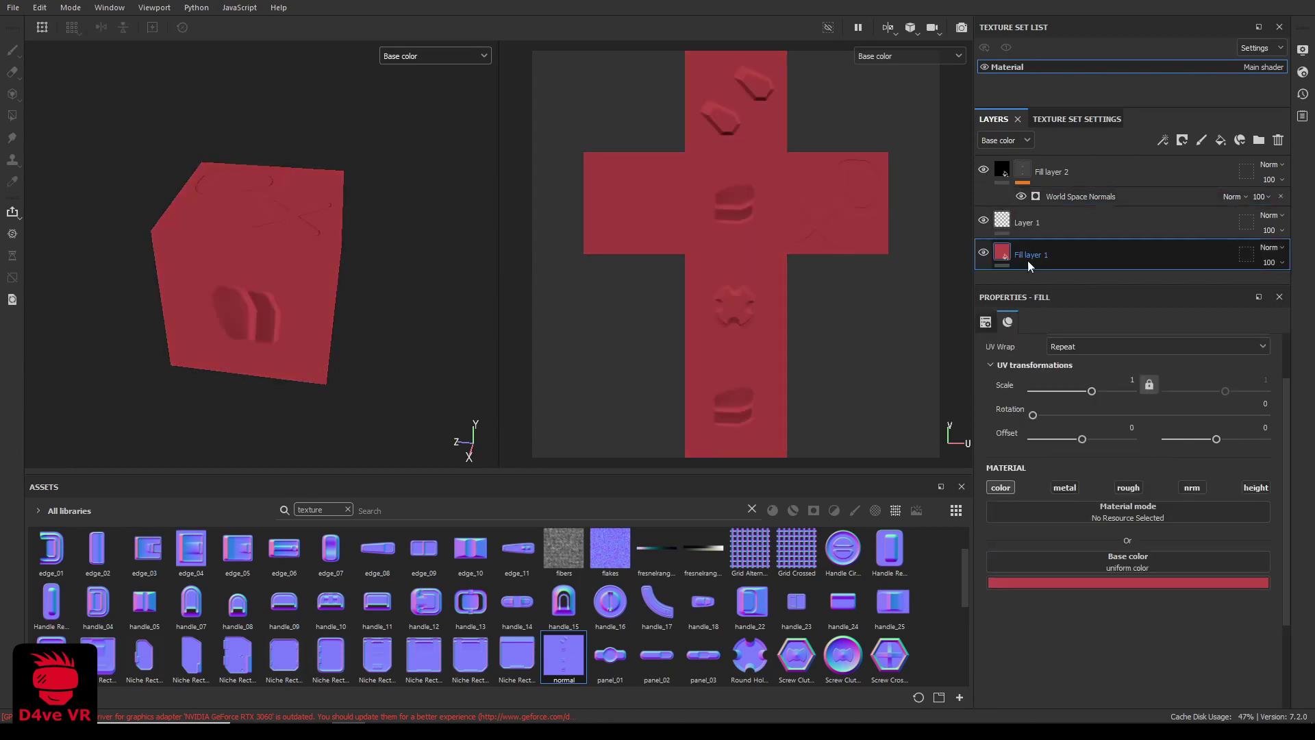
left_click(1198, 583)
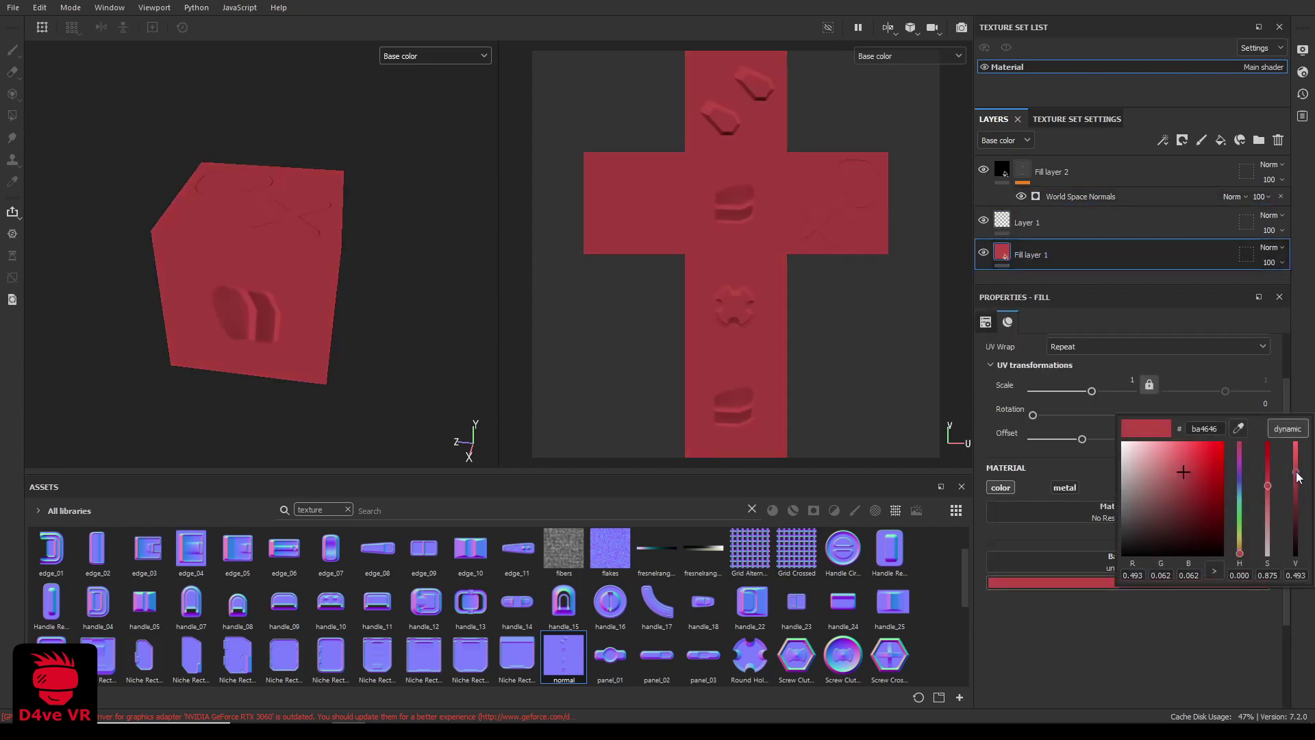
left_click_drag(1297, 471, 1298, 469)
left_click(1182, 642)
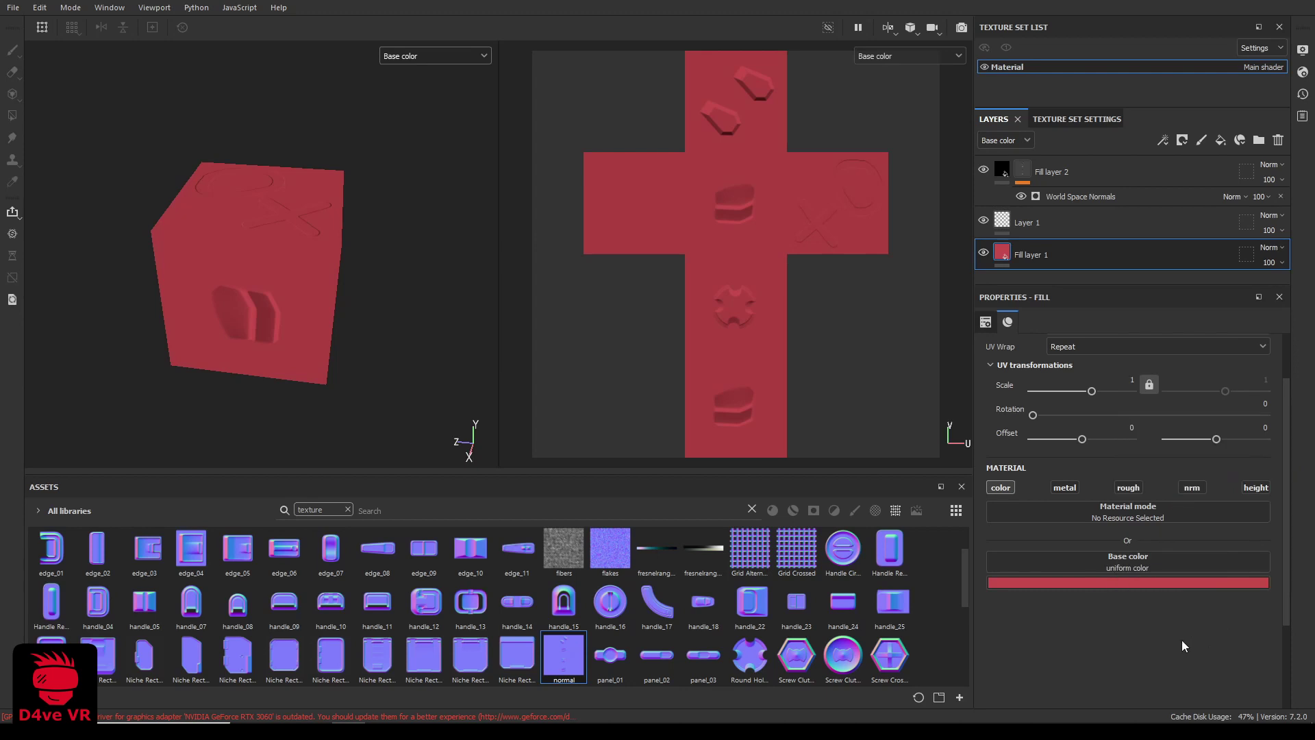
mouse_move(381, 265)
left_mouse_down("alt")
mouse_move(249, 209)
mouse_move(203, 247)
mouse_move(132, 253)
mouse_move(255, 294)
mouse_move(306, 343)
mouse_move(376, 317)
mouse_move(405, 285)
mouse_move(384, 274)
left_mouse_up("alt")
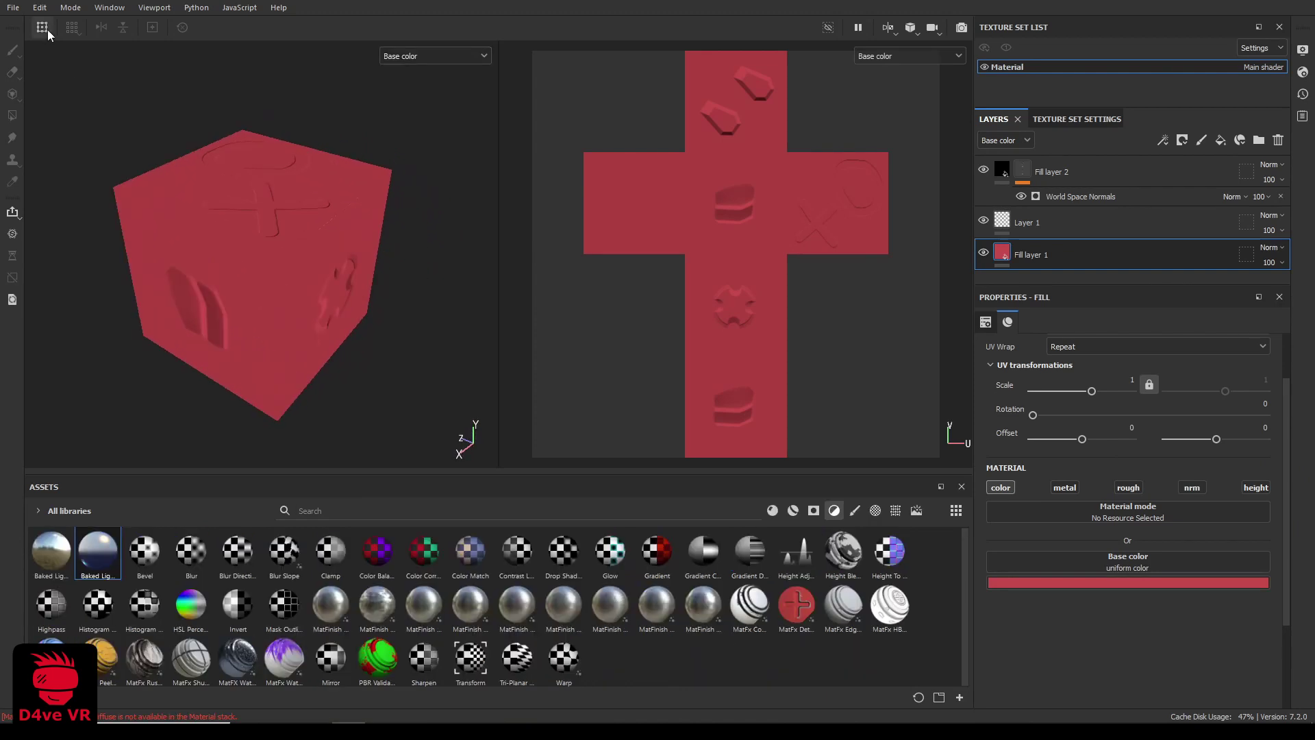
Open the texture export settings and create a new output template named base color
left_click(13, 8)
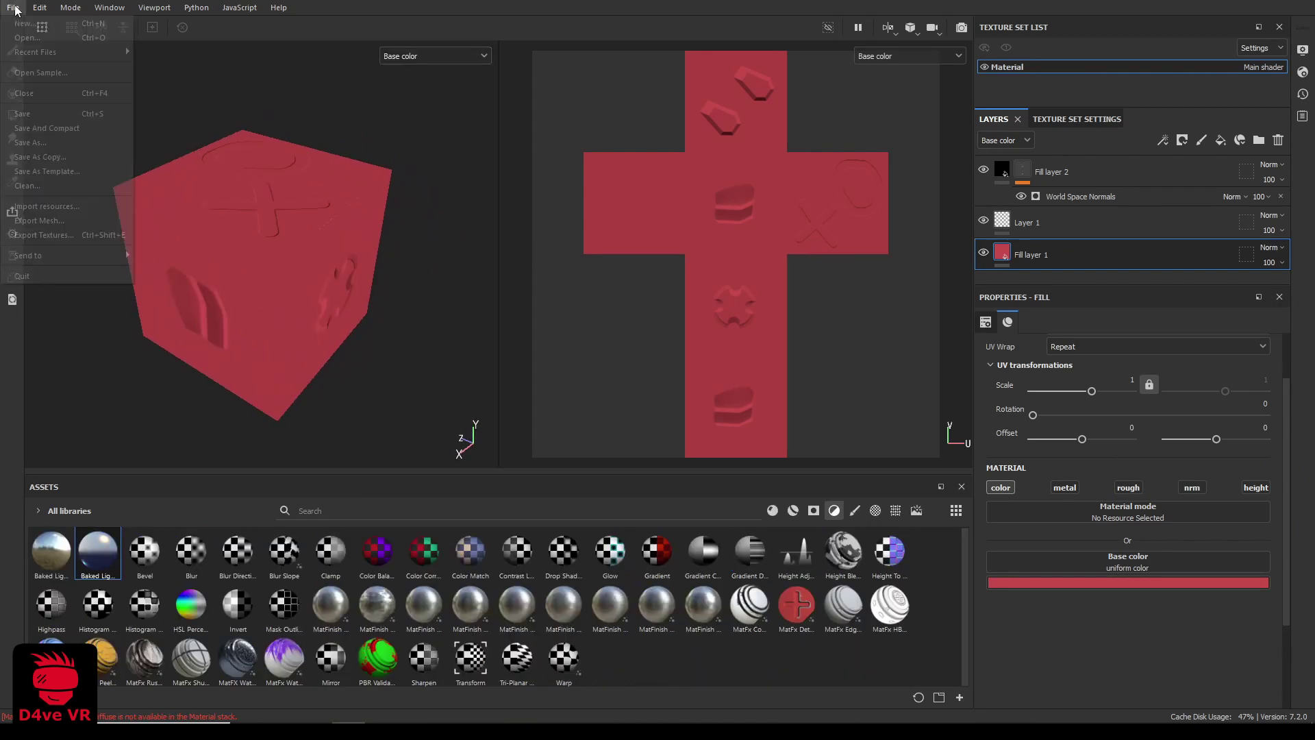
left_click(52, 235)
left_click(377, 130)
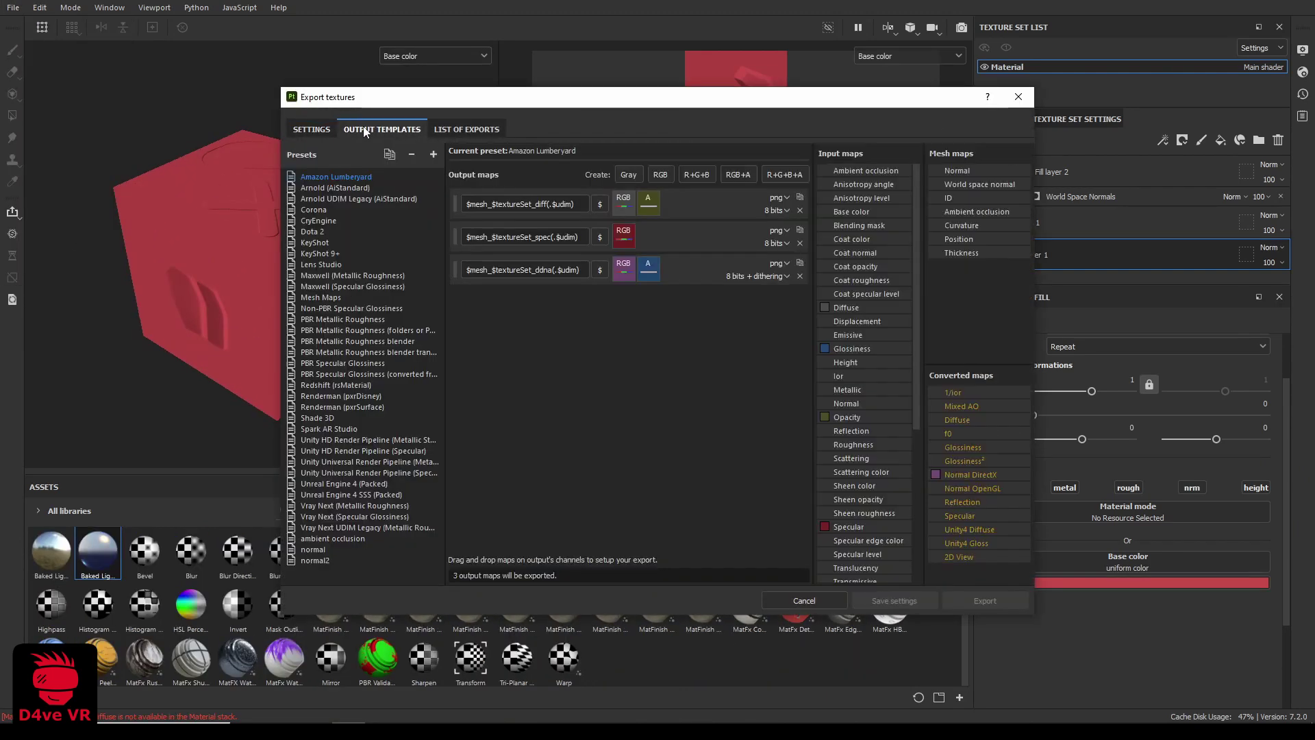
left_click(433, 155)
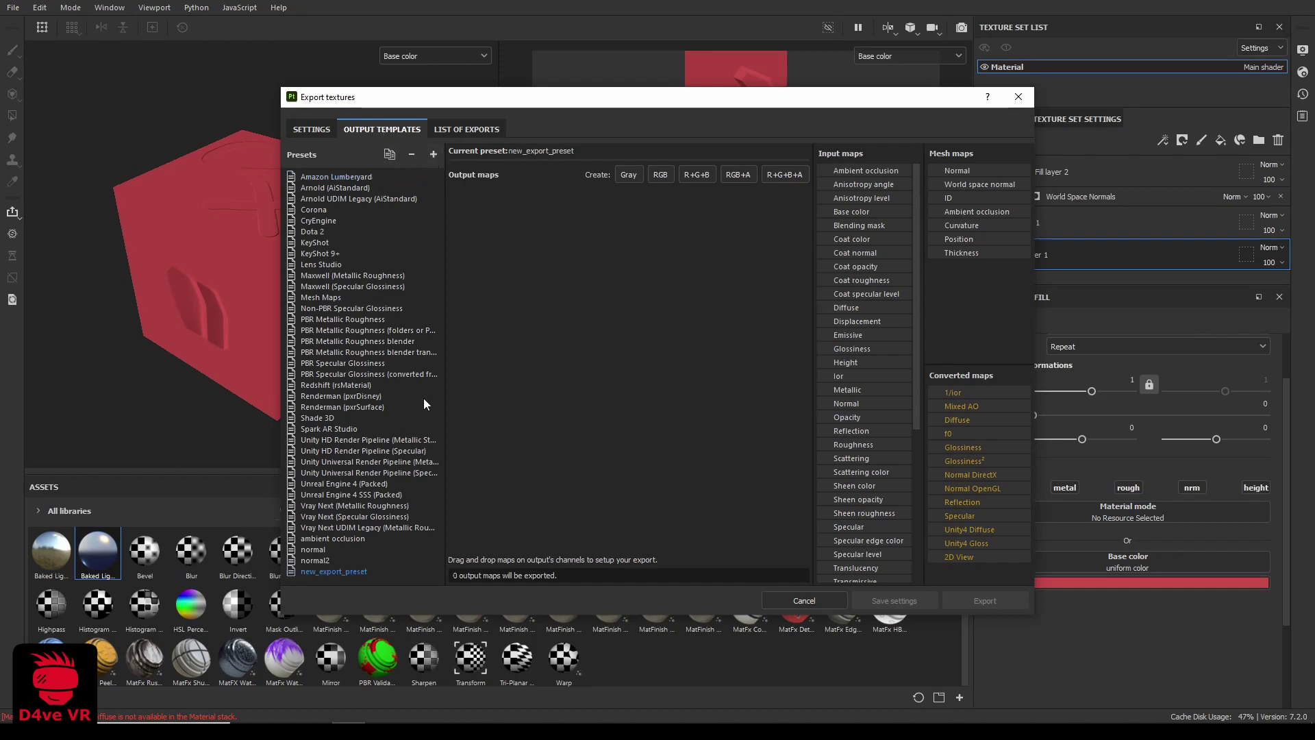
double_click(357, 573)
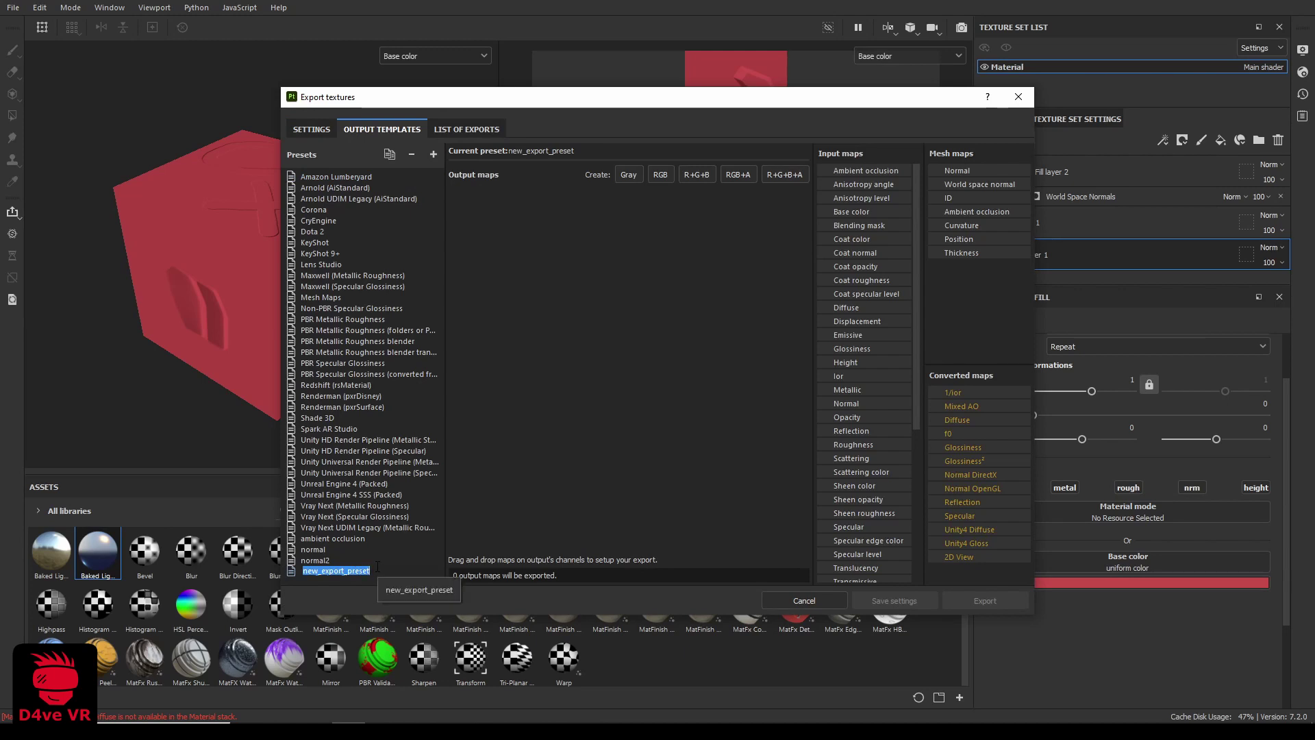
type("base co")
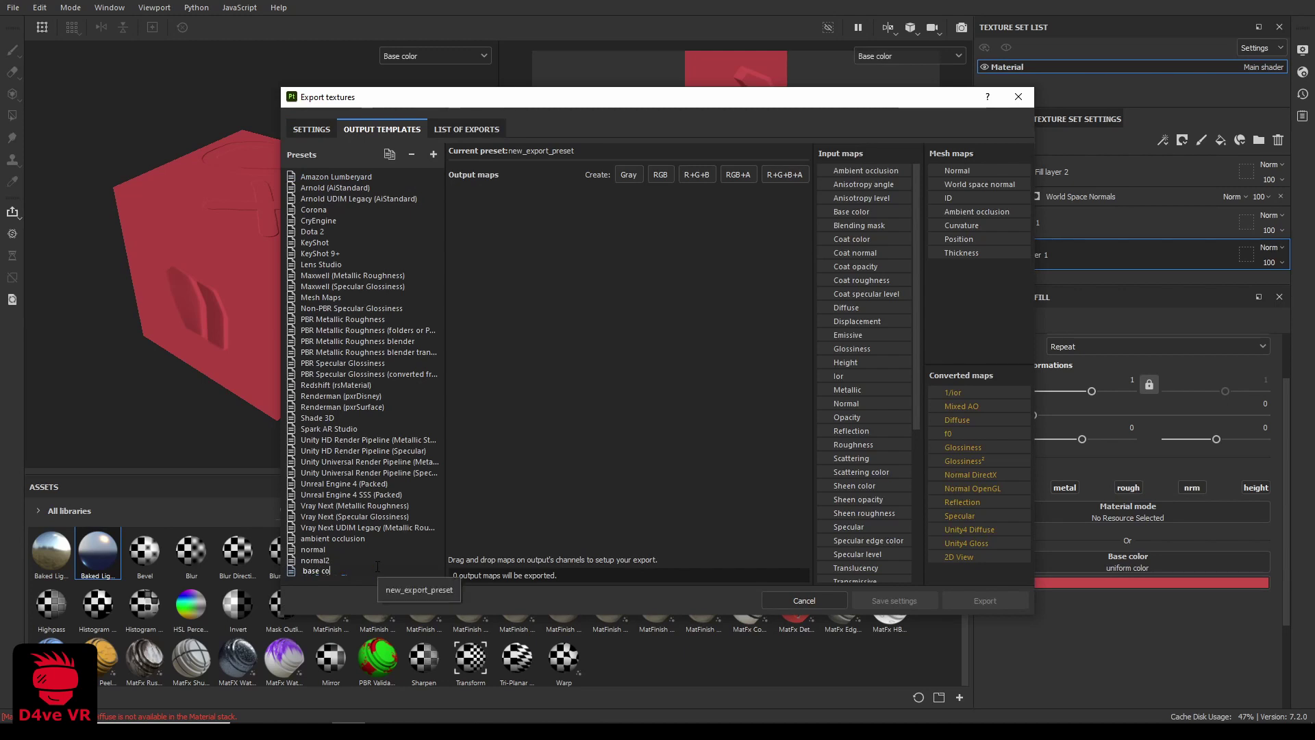
type("lor")
key("Return")
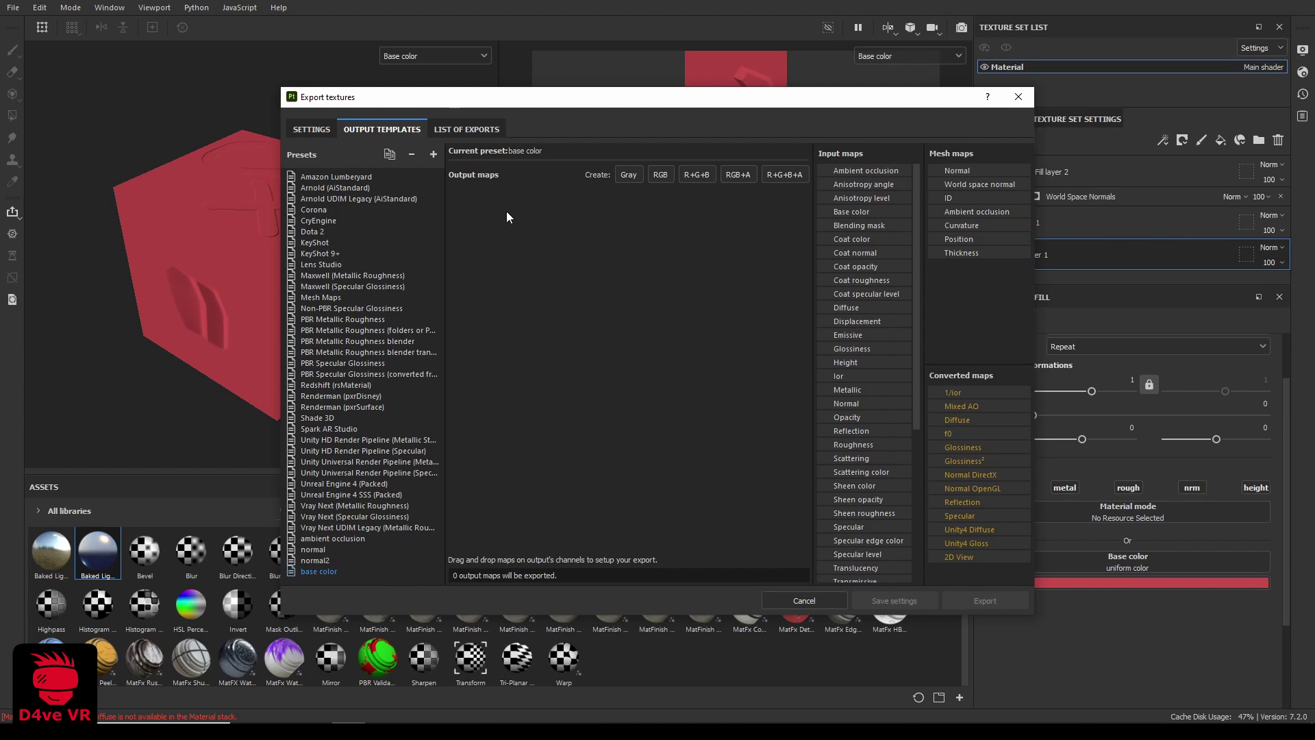
Add an RGB output map named base color to the template and assign the converted Diffuse map to its RGB channels
left_click(666, 176)
double_click(537, 203)
type("base color")
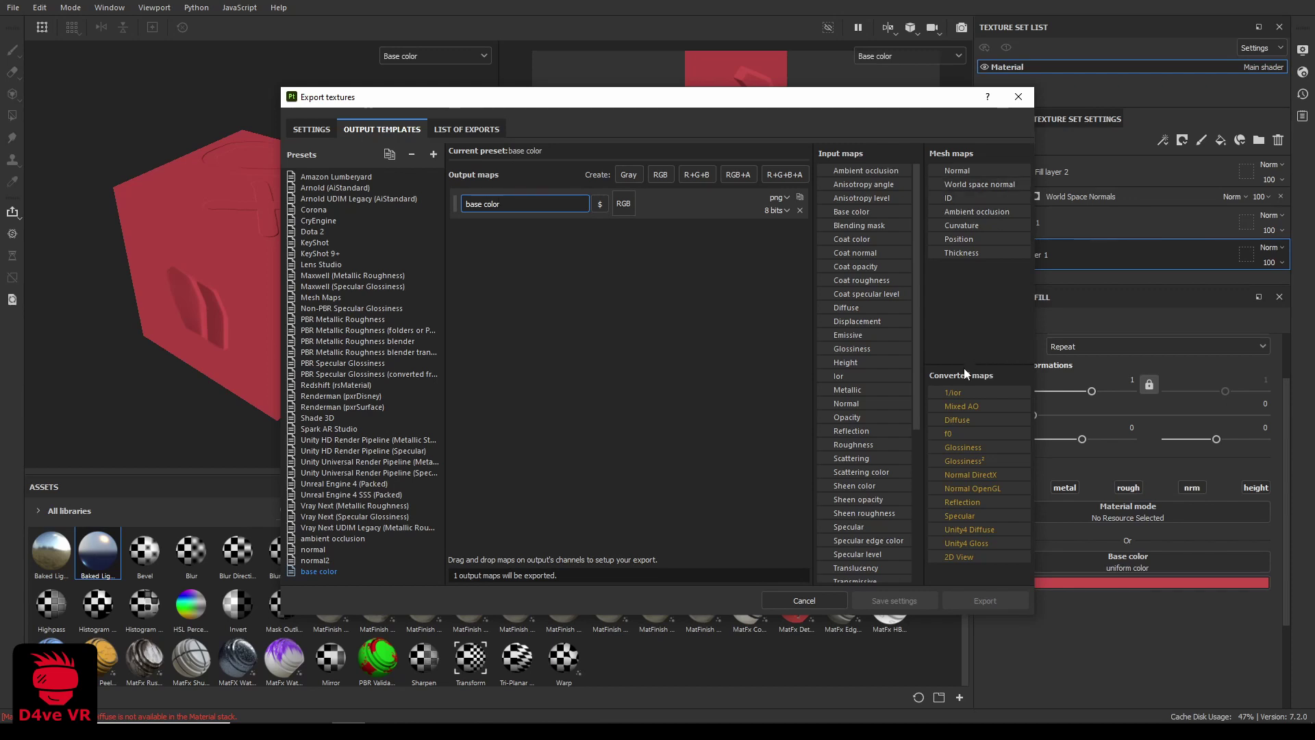
left_click_drag(959, 420, 629, 204)
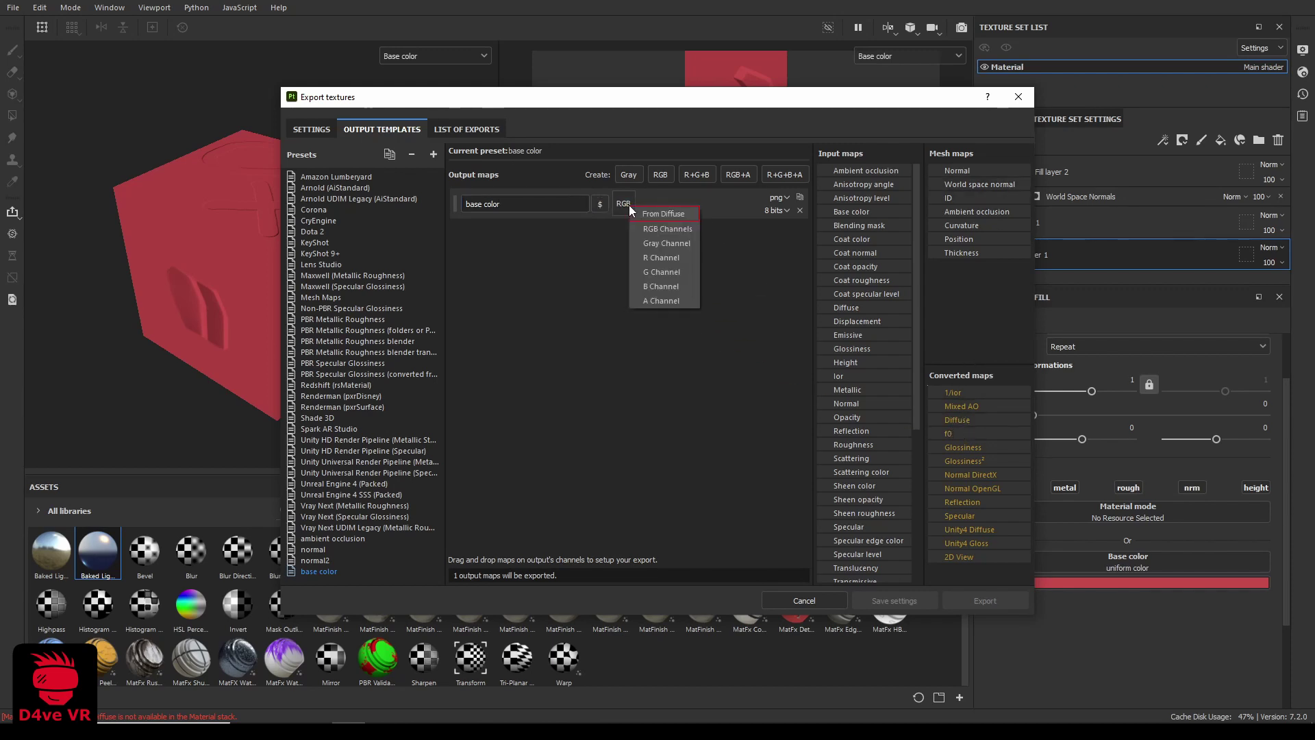
left_click(640, 230)
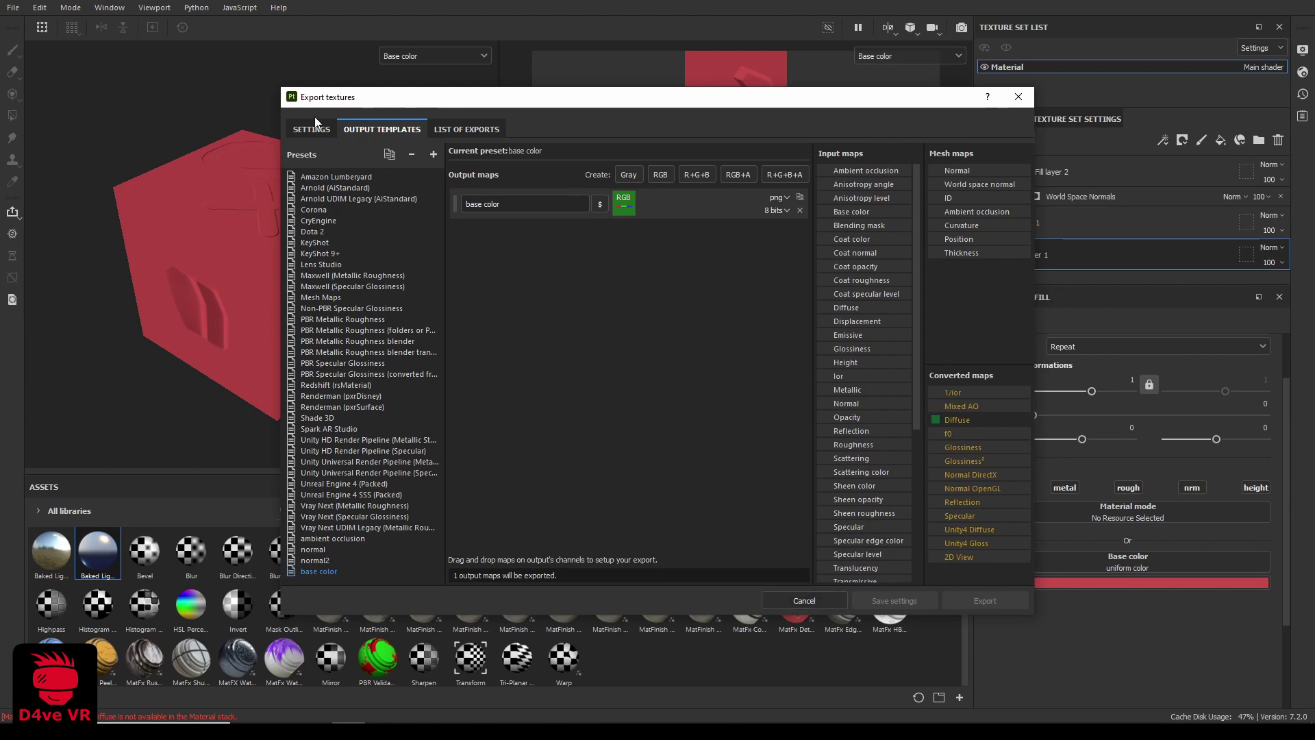
Export the texture with the base color template and check the exported base color.png in the image viewer
key("ctrl+shift+Tab")
left_click(985, 601)
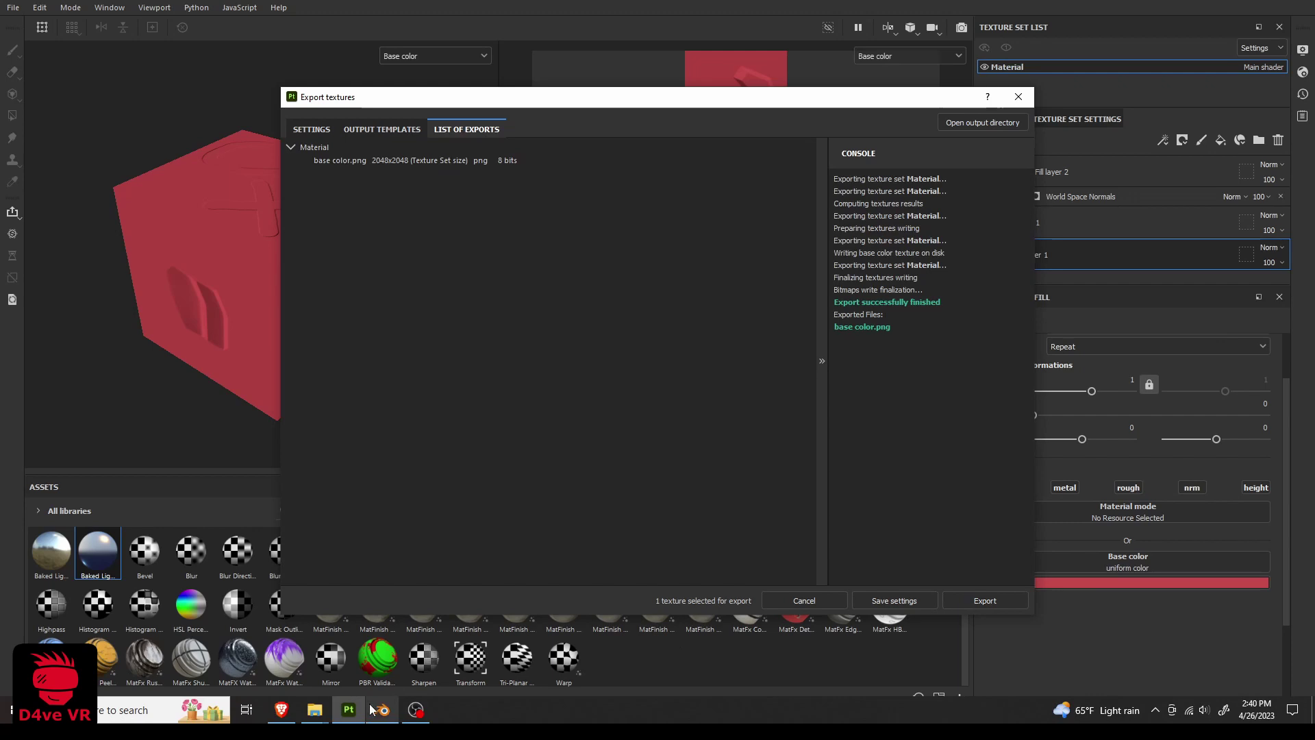
left_click(314, 710)
double_click(507, 219)
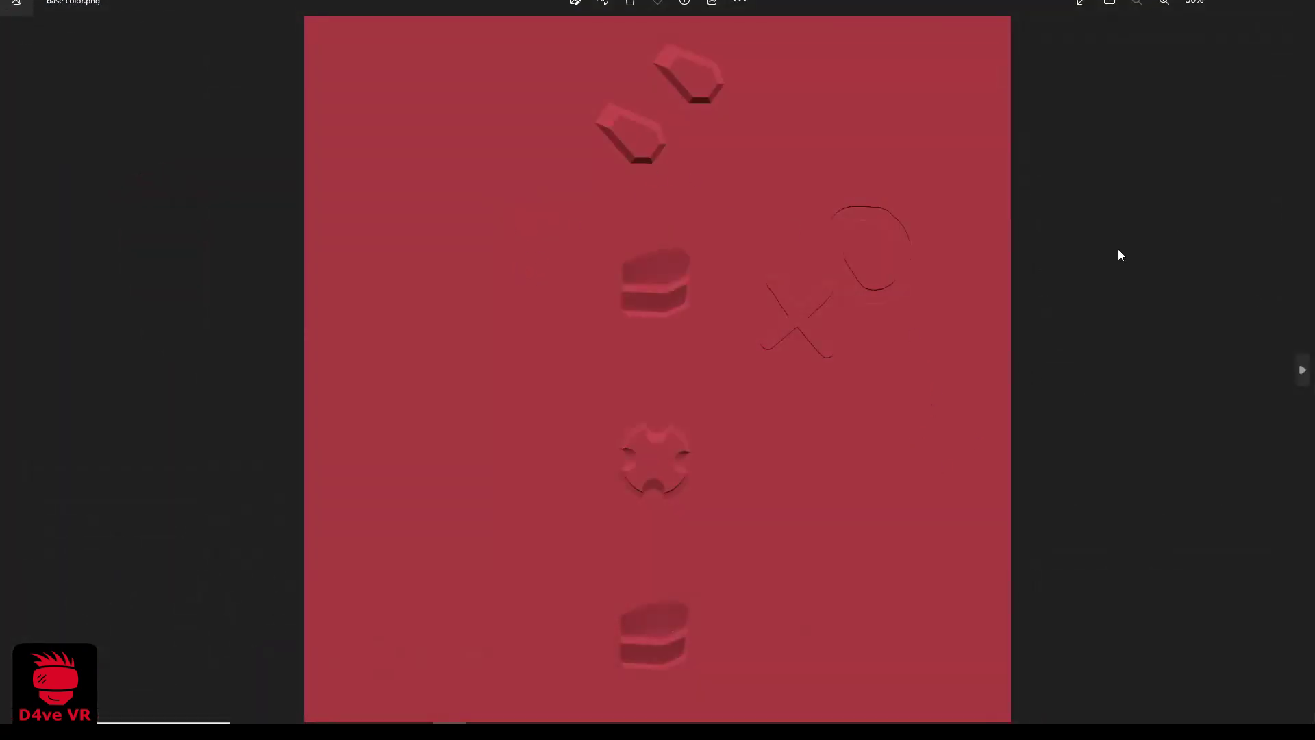
key("Escape")
key("alt+F4")
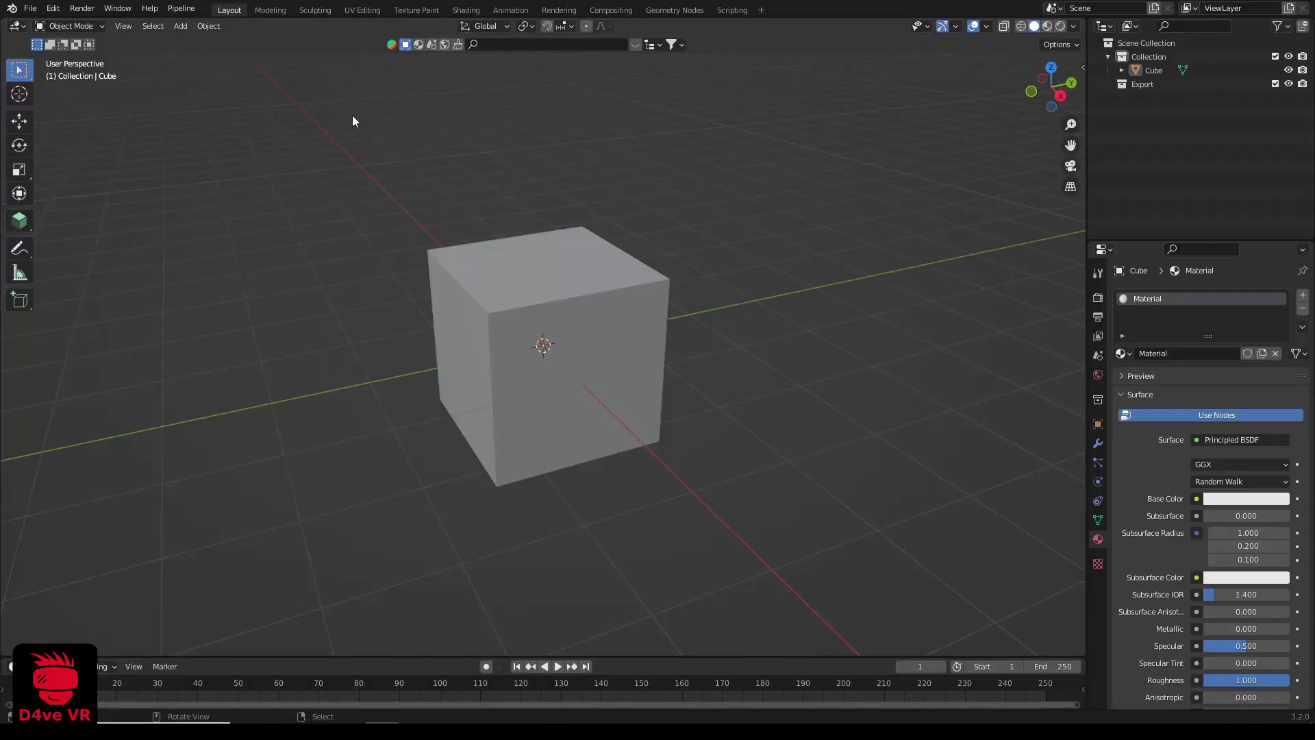
In Blender's Shading workspace, add an image texture with mapping and texture coordinate nodes to the cube's Principled BSDF
left_click(466, 10)
scroll(866, 521, "down", 2)
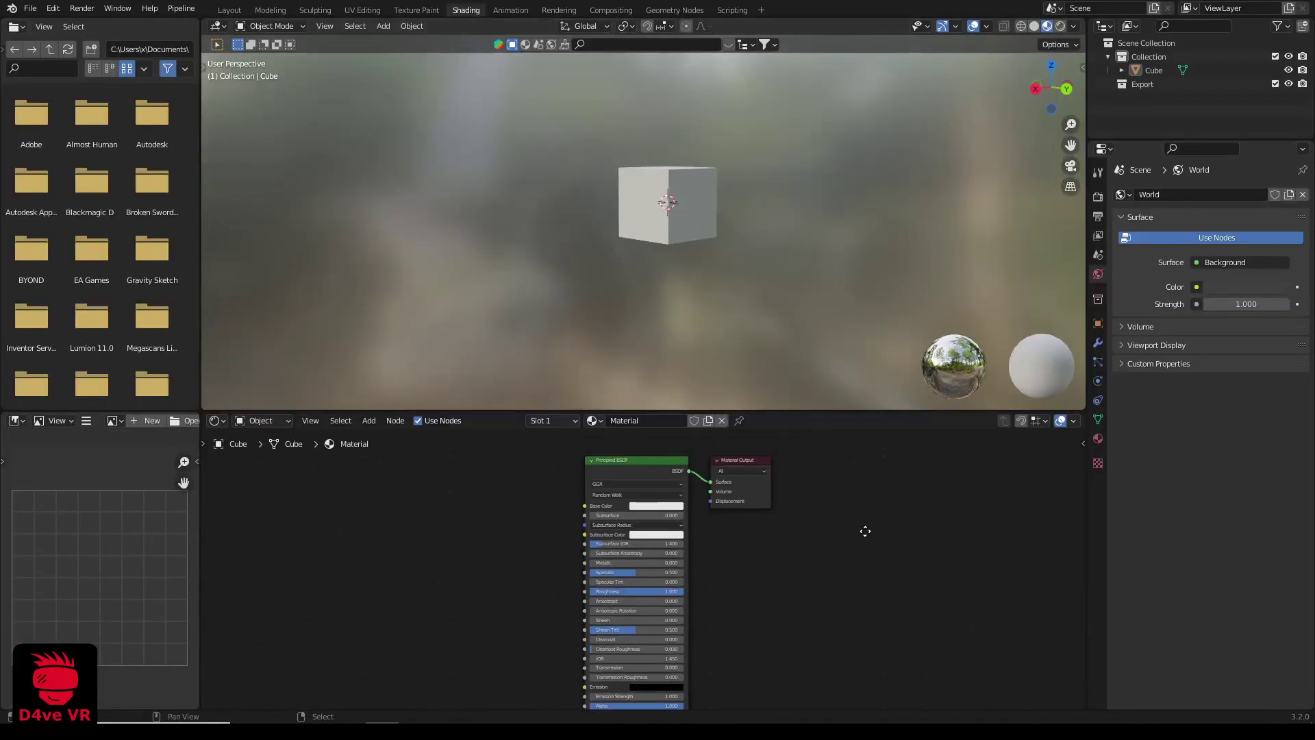
left_click(672, 507)
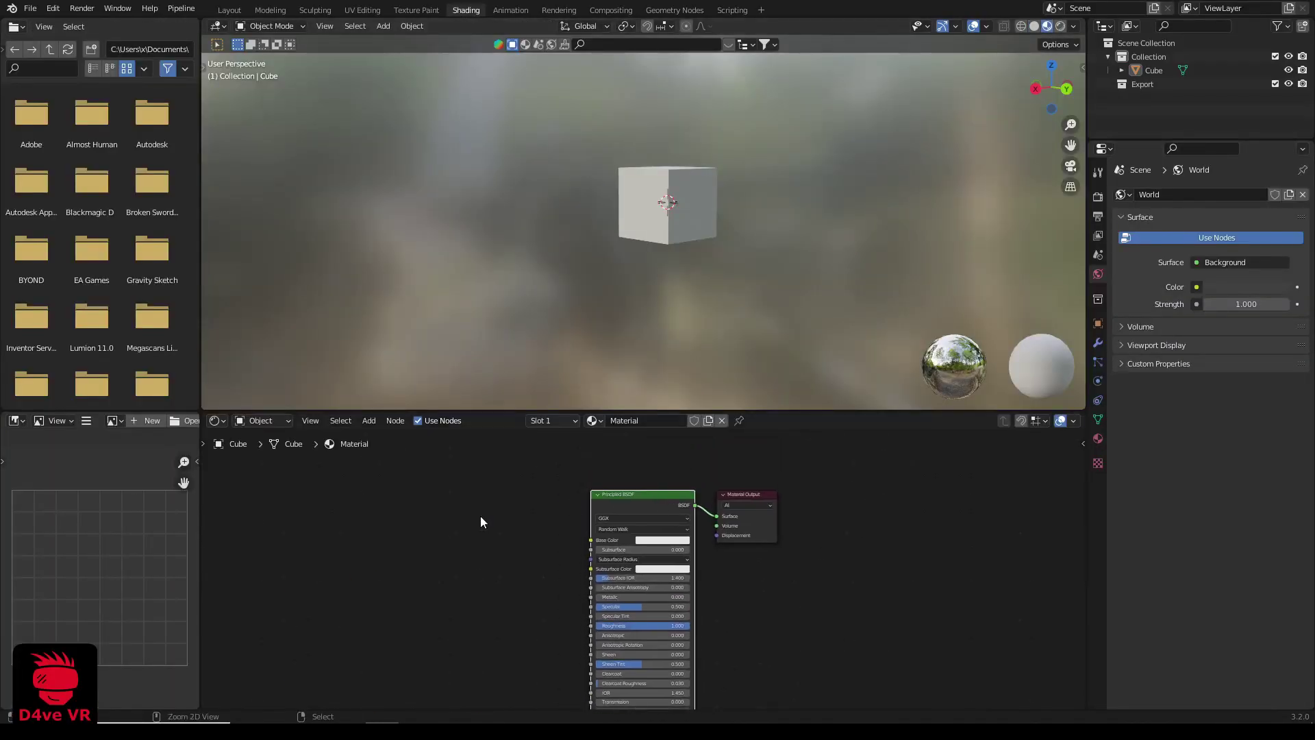
key("ctrl+t")
left_click_drag(503, 562, 472, 536)
Load base color.png into the image texture node and inspect the baked details on the cube's sides
left_click(475, 542)
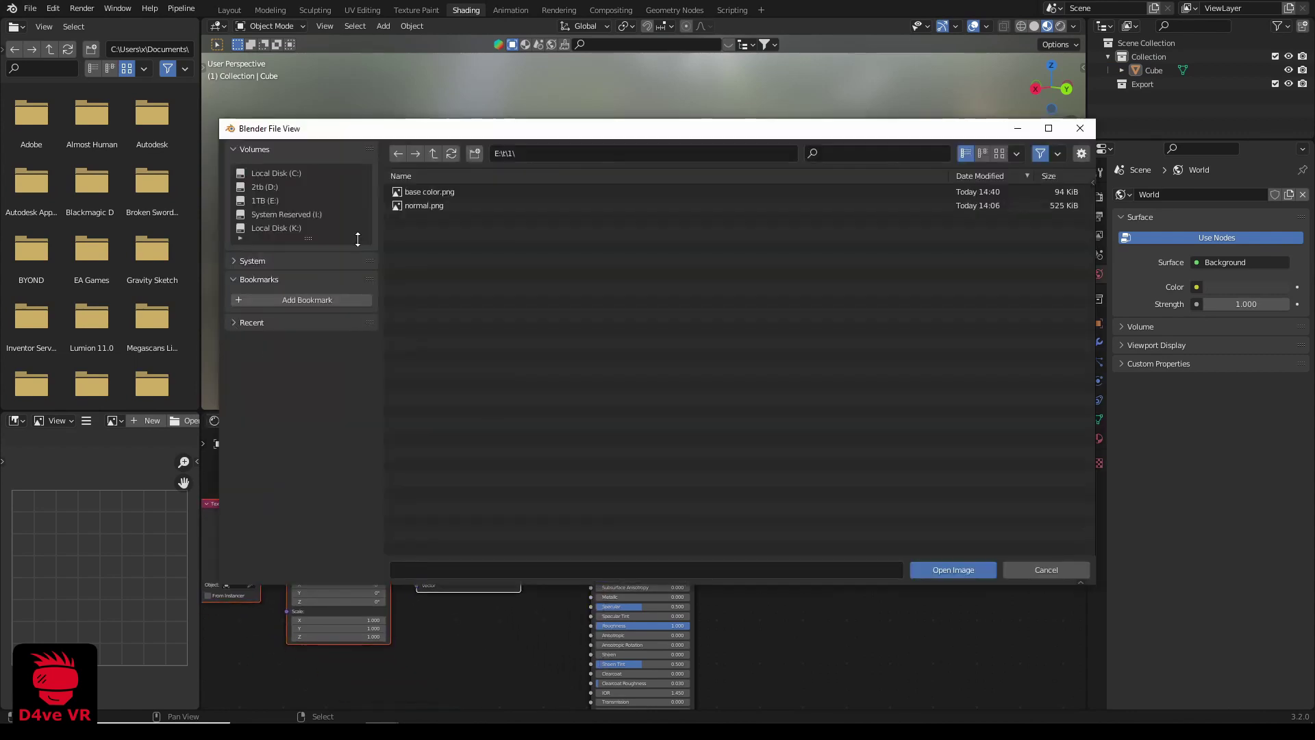
left_click(444, 192)
double_click(444, 192)
scroll(583, 226, "up", 6)
middle_click_drag(551, 248, 581, 300)
middle_click_drag(733, 299, 592, 248, "shift")
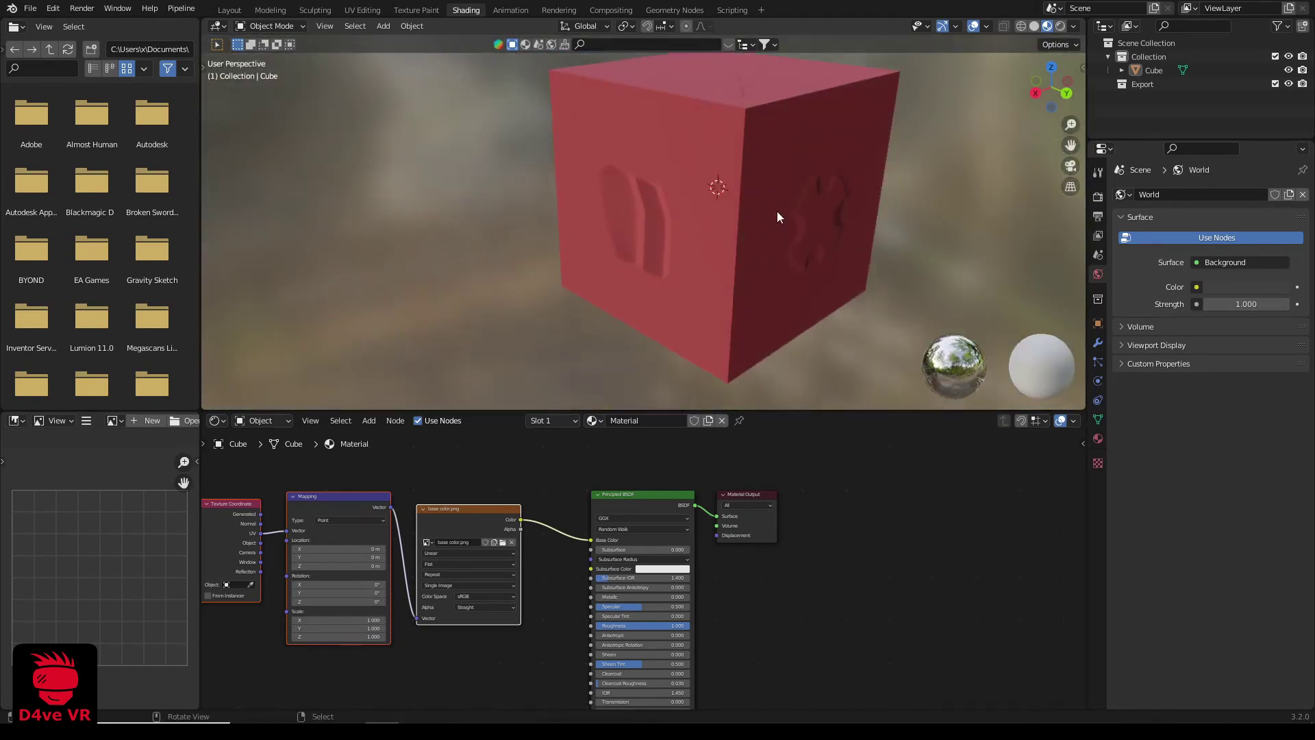
middle_click_drag(777, 217, 635, 233)
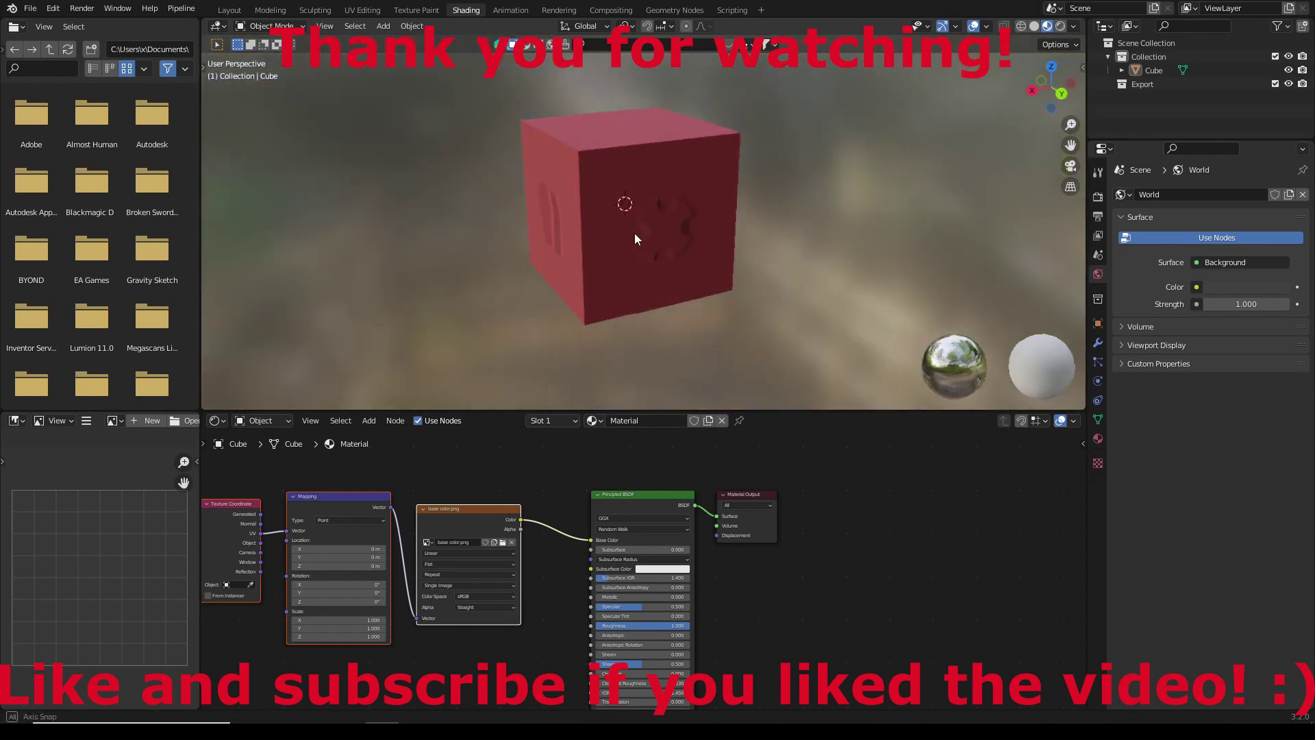